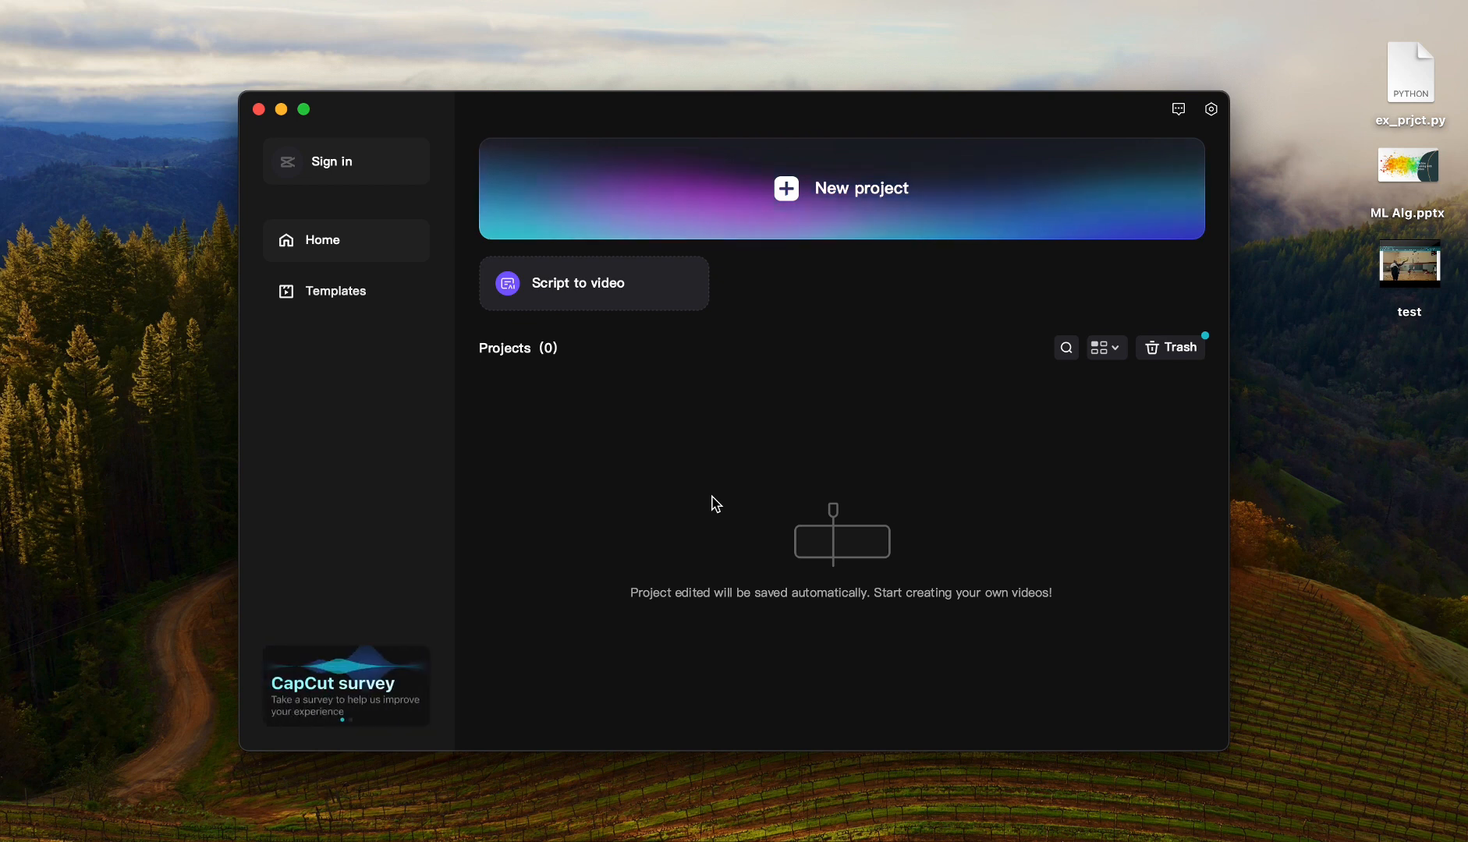
Create a new project and import the test video from the Desktop
left_click(787, 195)
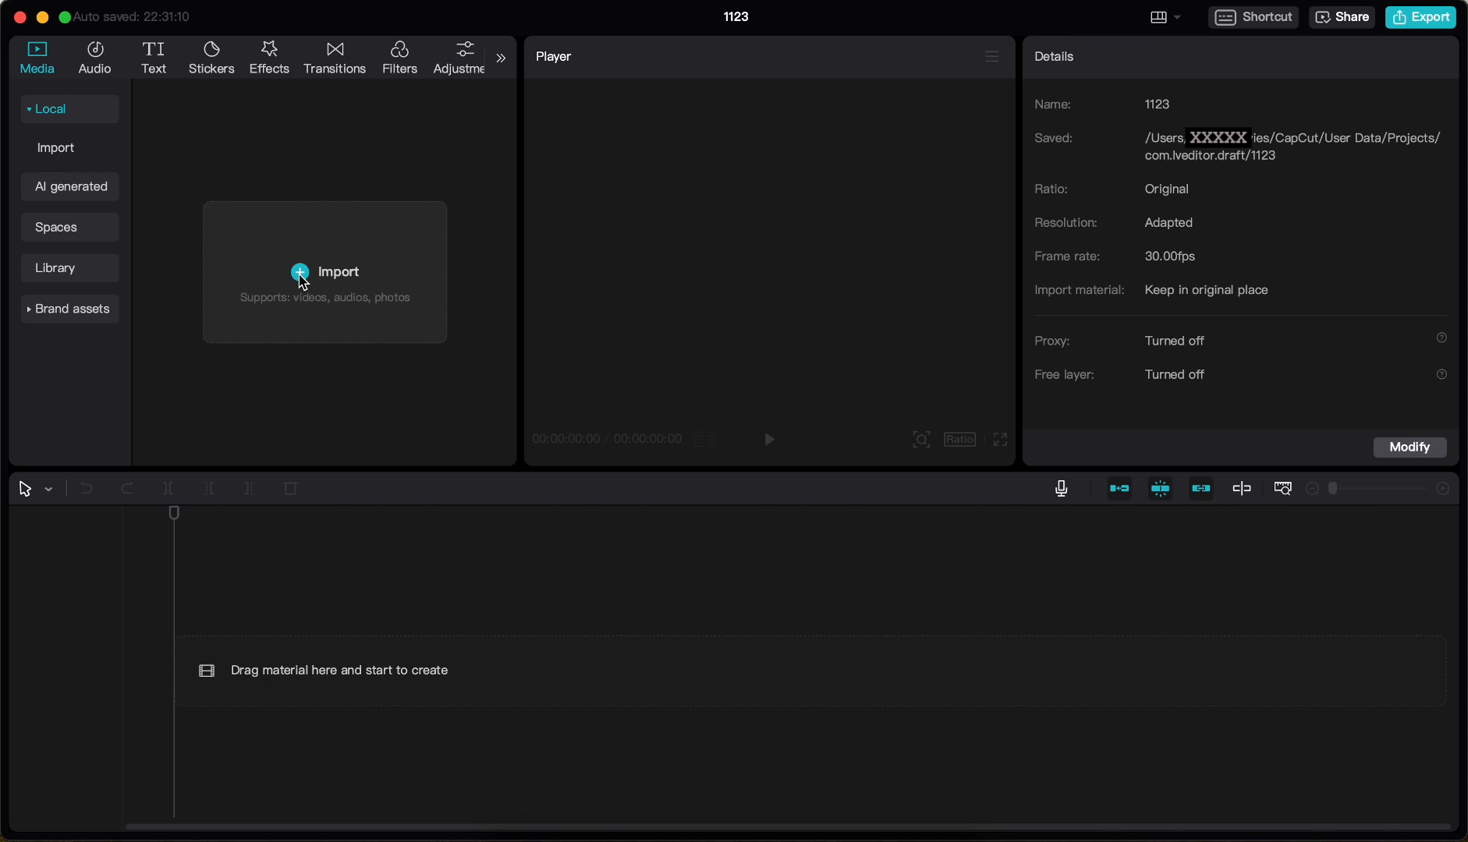
left_click(303, 277)
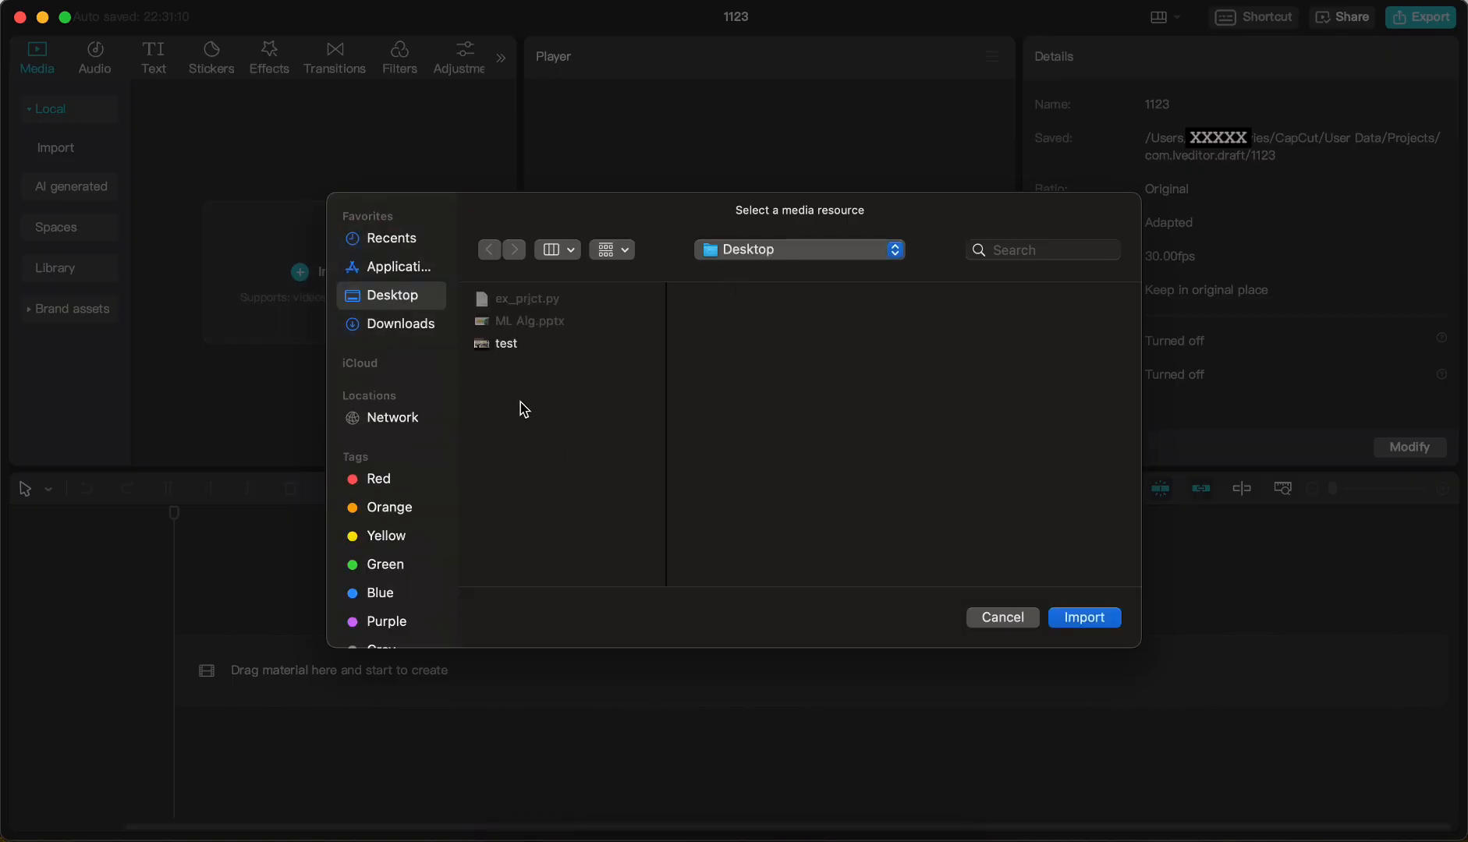
left_click(506, 352)
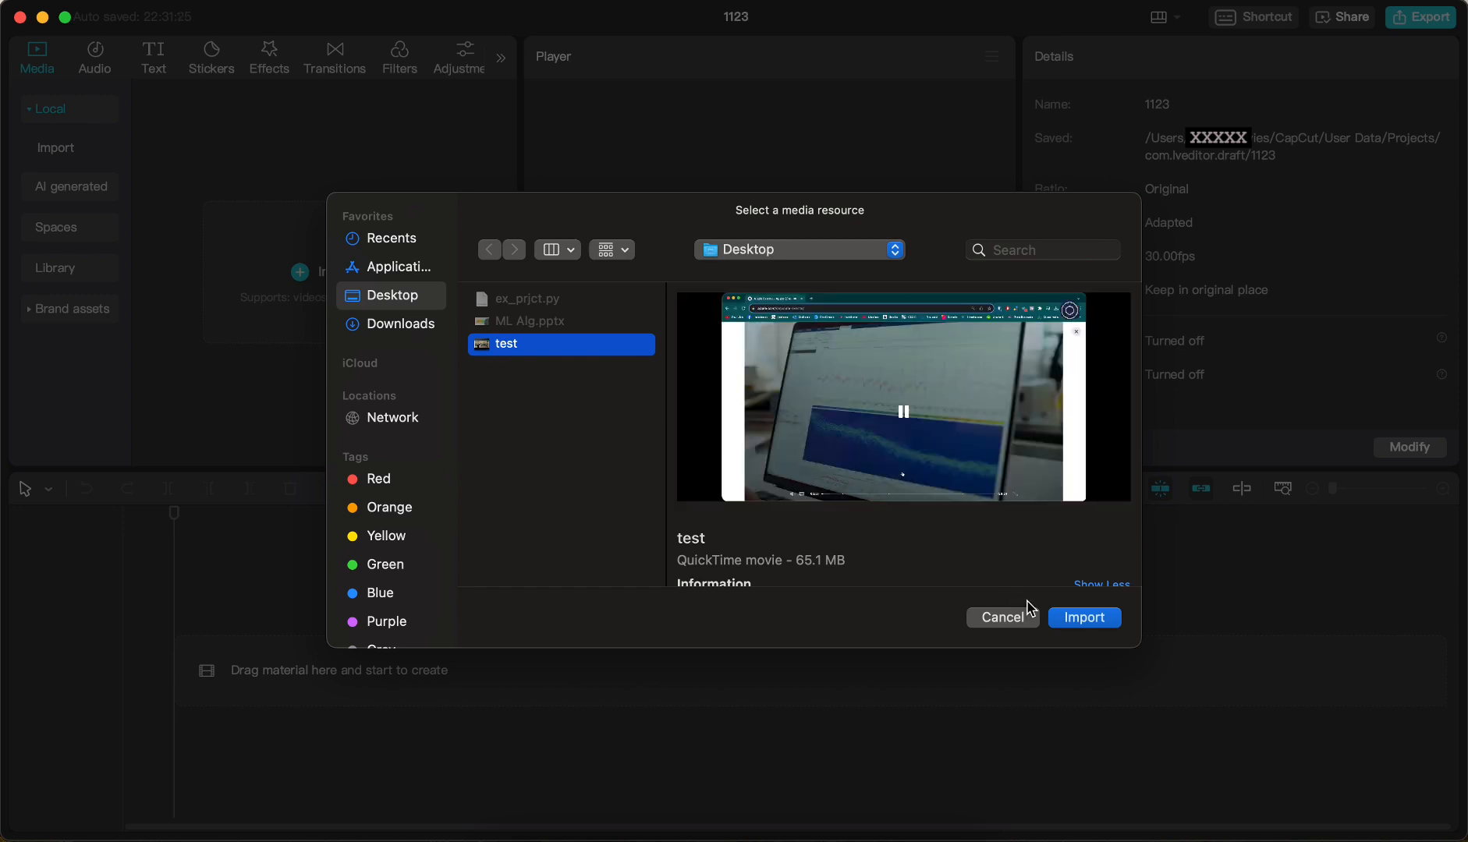
left_click(1066, 617)
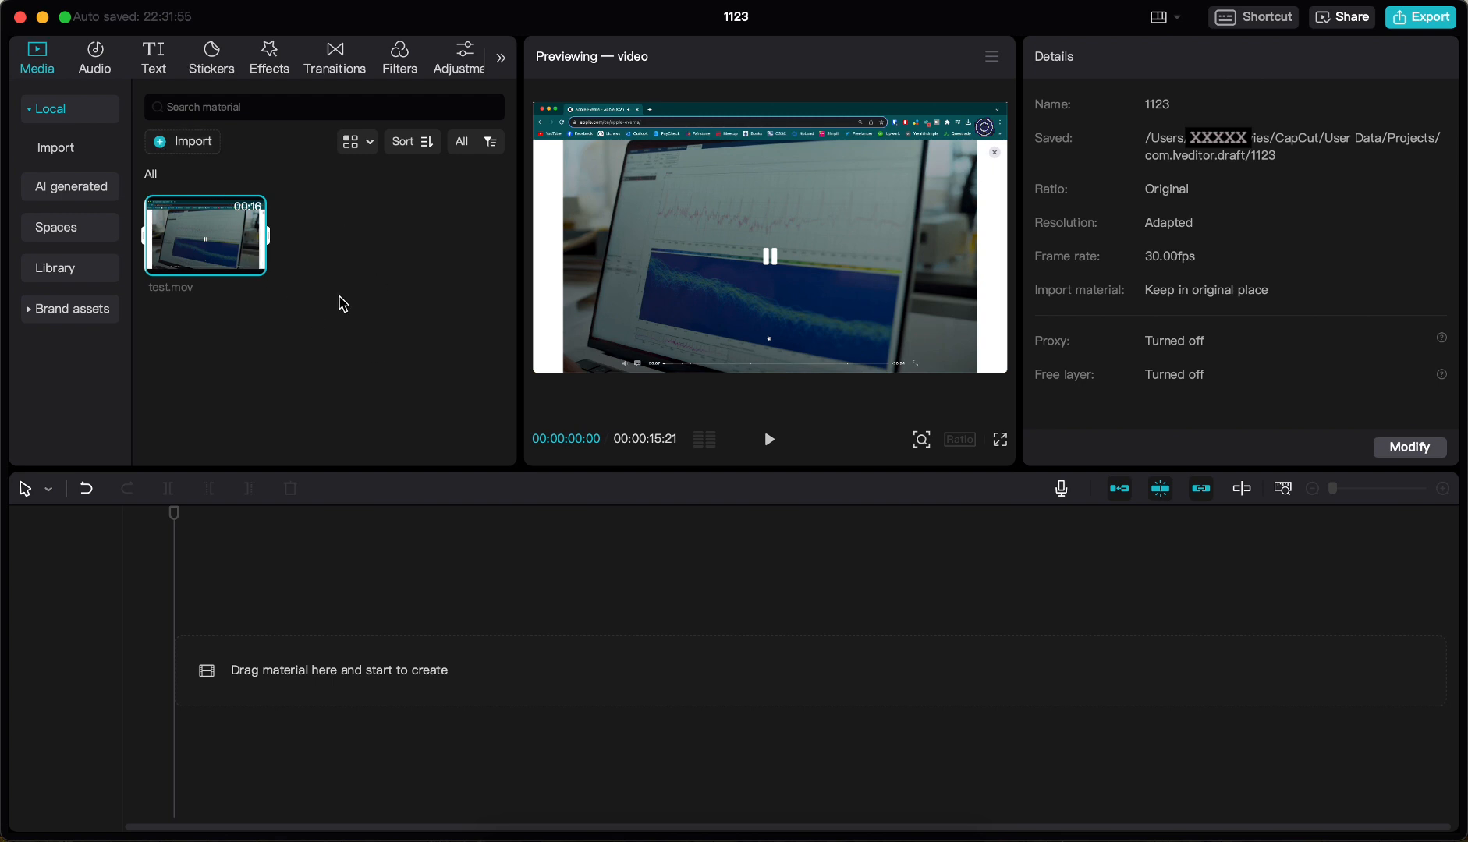
Place test.mov at the start of the timeline and trim its end and start to a duration of about 00:00:13:12
mouse_move(196, 228)
left_click_drag(185, 226, 257, 670)
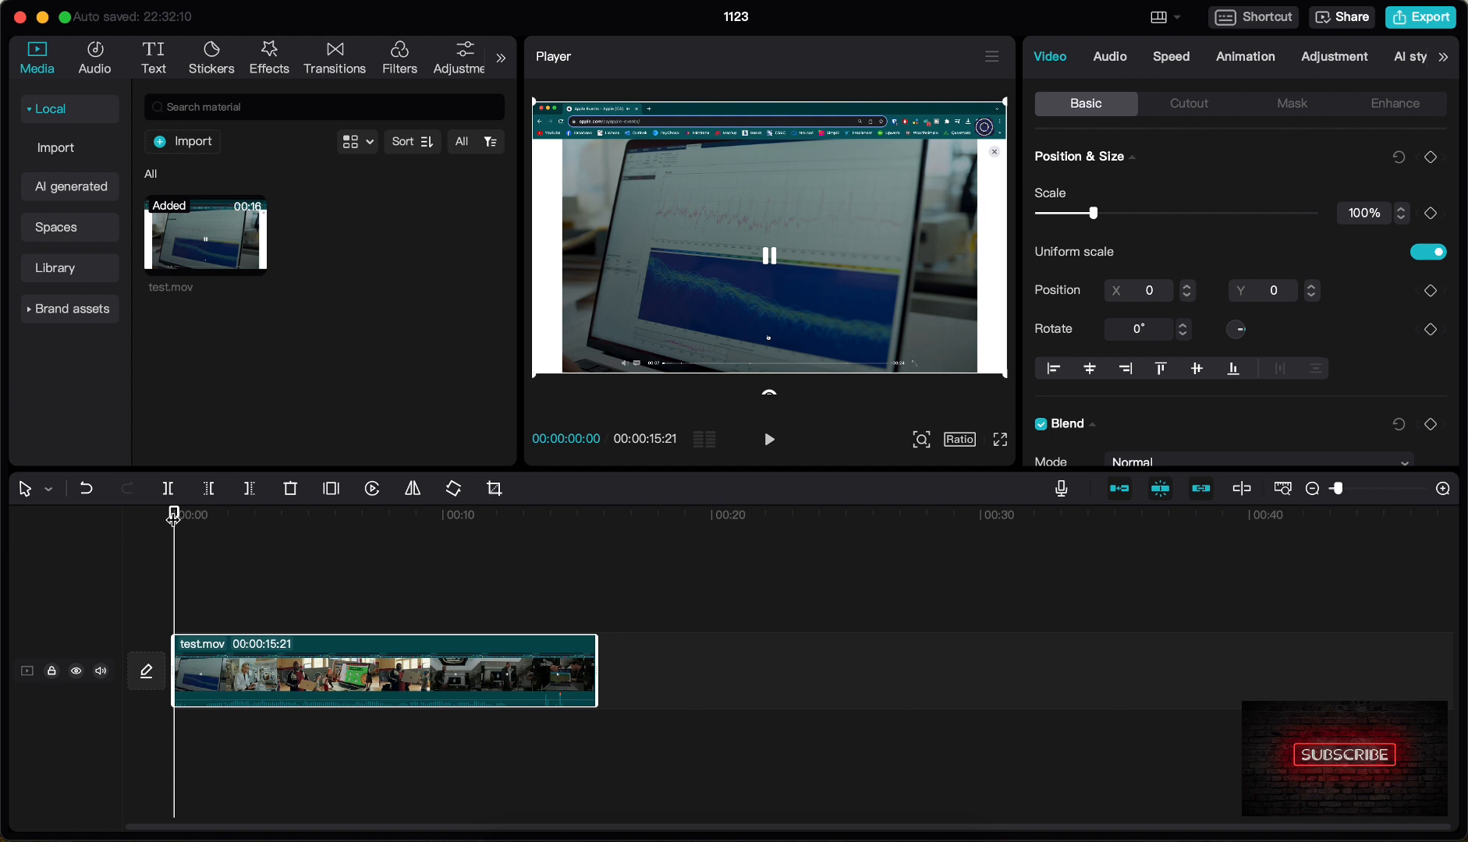
left_click_drag(174, 515, 183, 514)
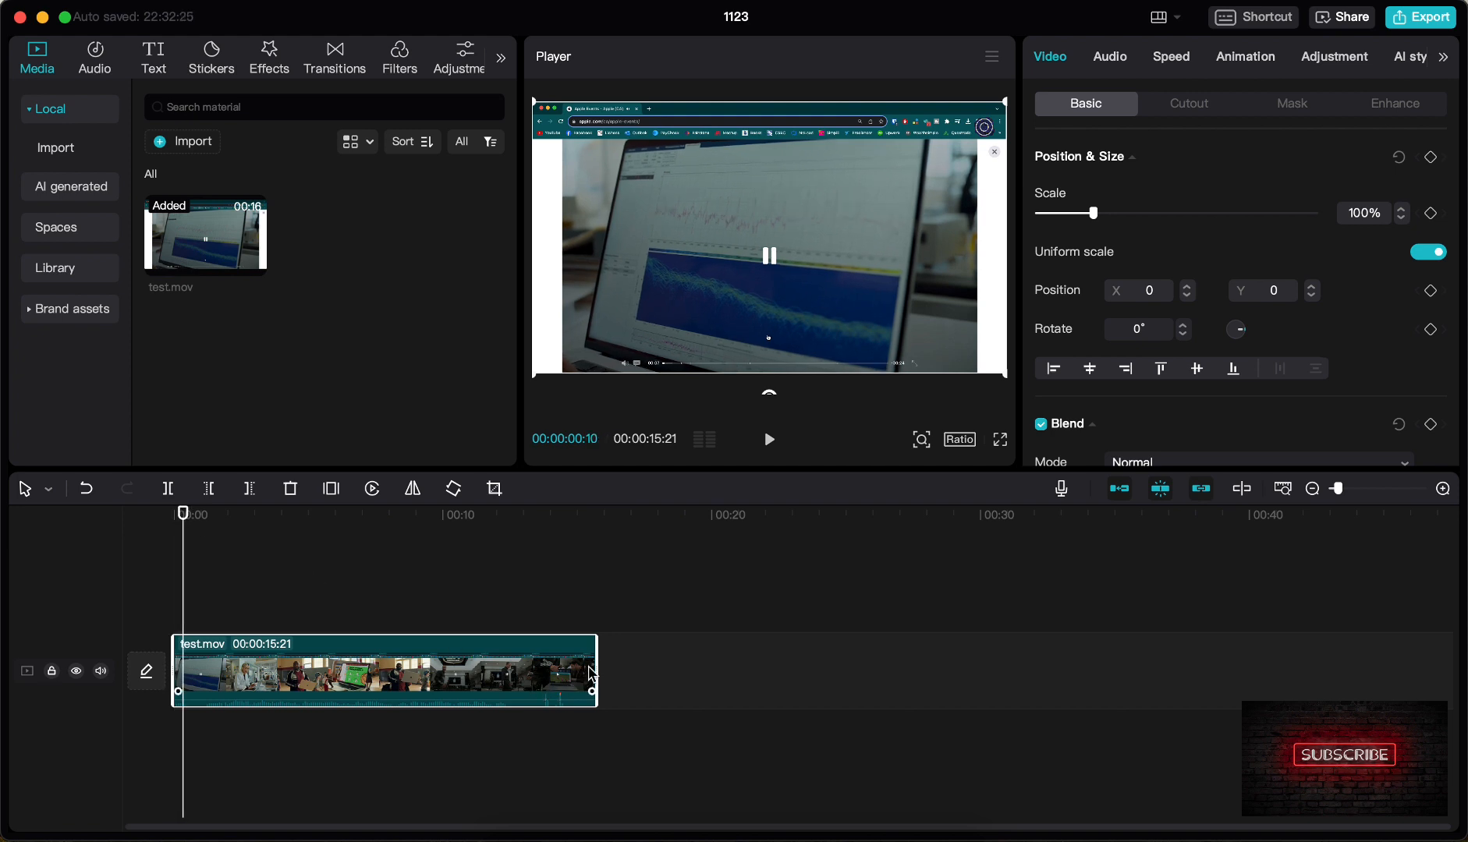
left_click_drag(591, 665, 539, 667)
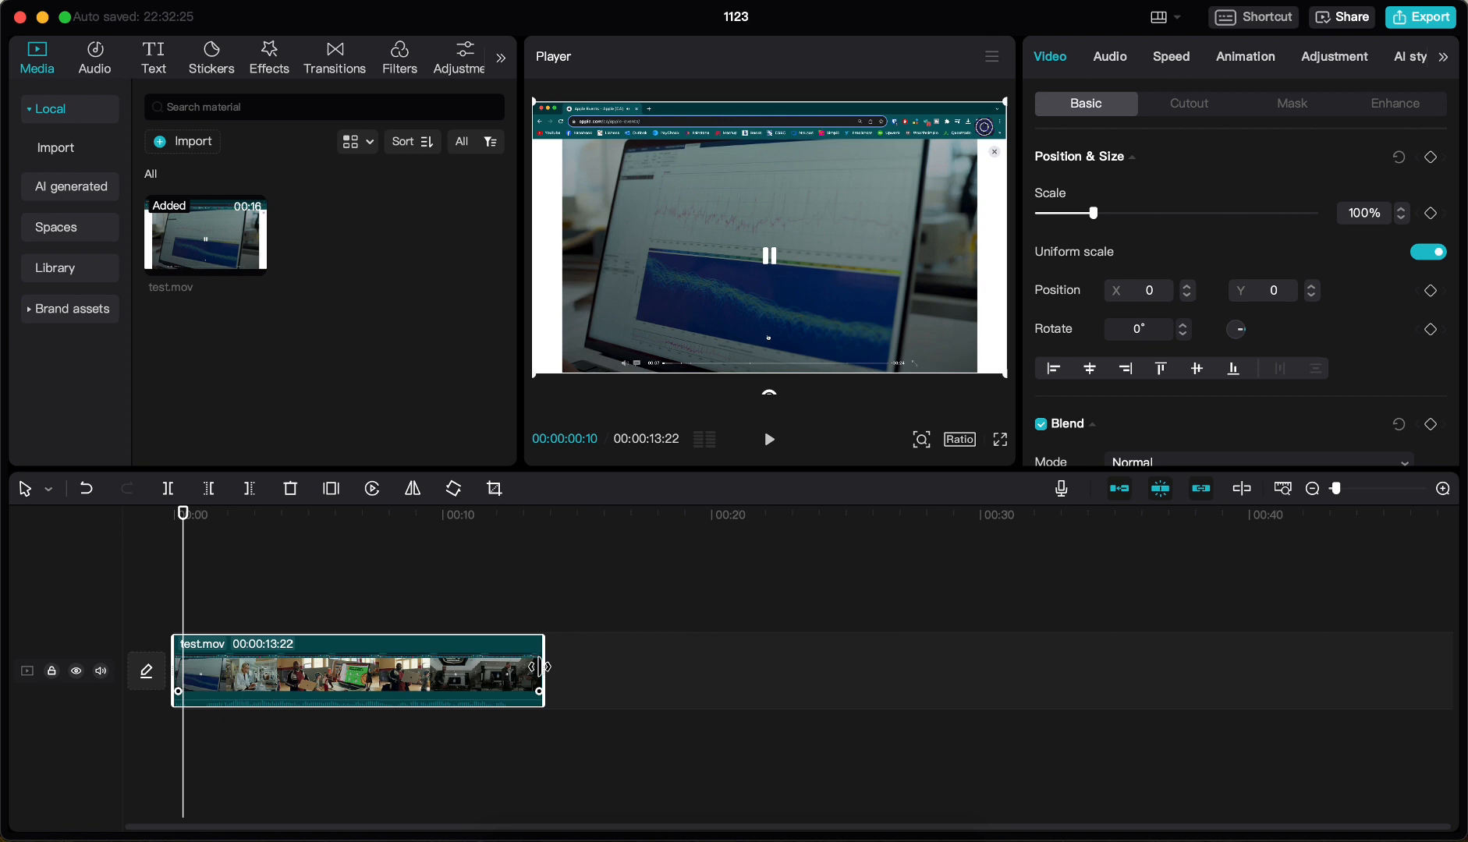
left_click_drag(173, 645, 183, 651)
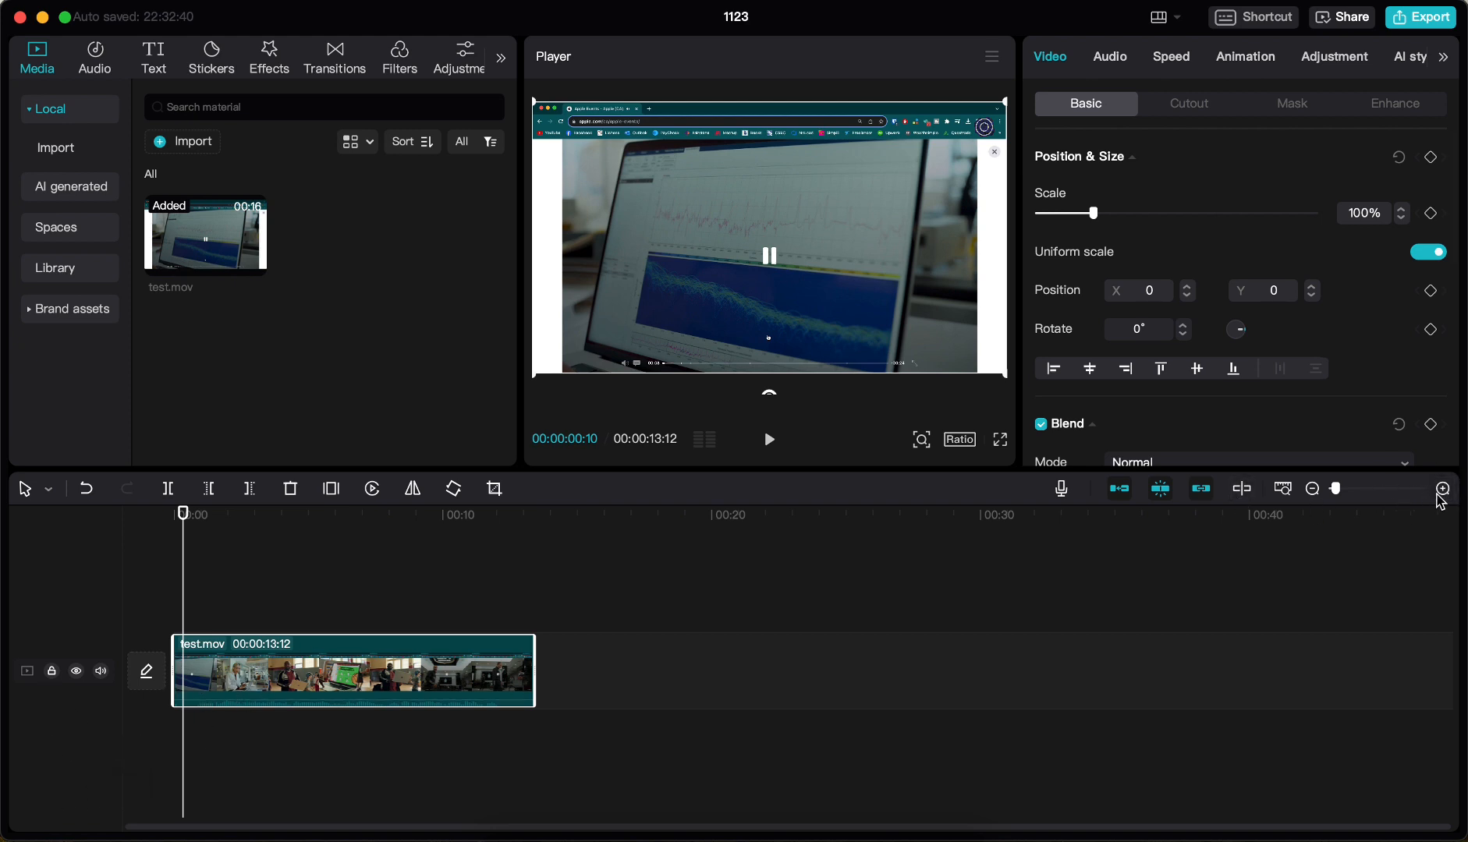
Generate English auto captions from the speech in the clip, without clearing current captions
left_click(1443, 489)
left_click(1442, 489)
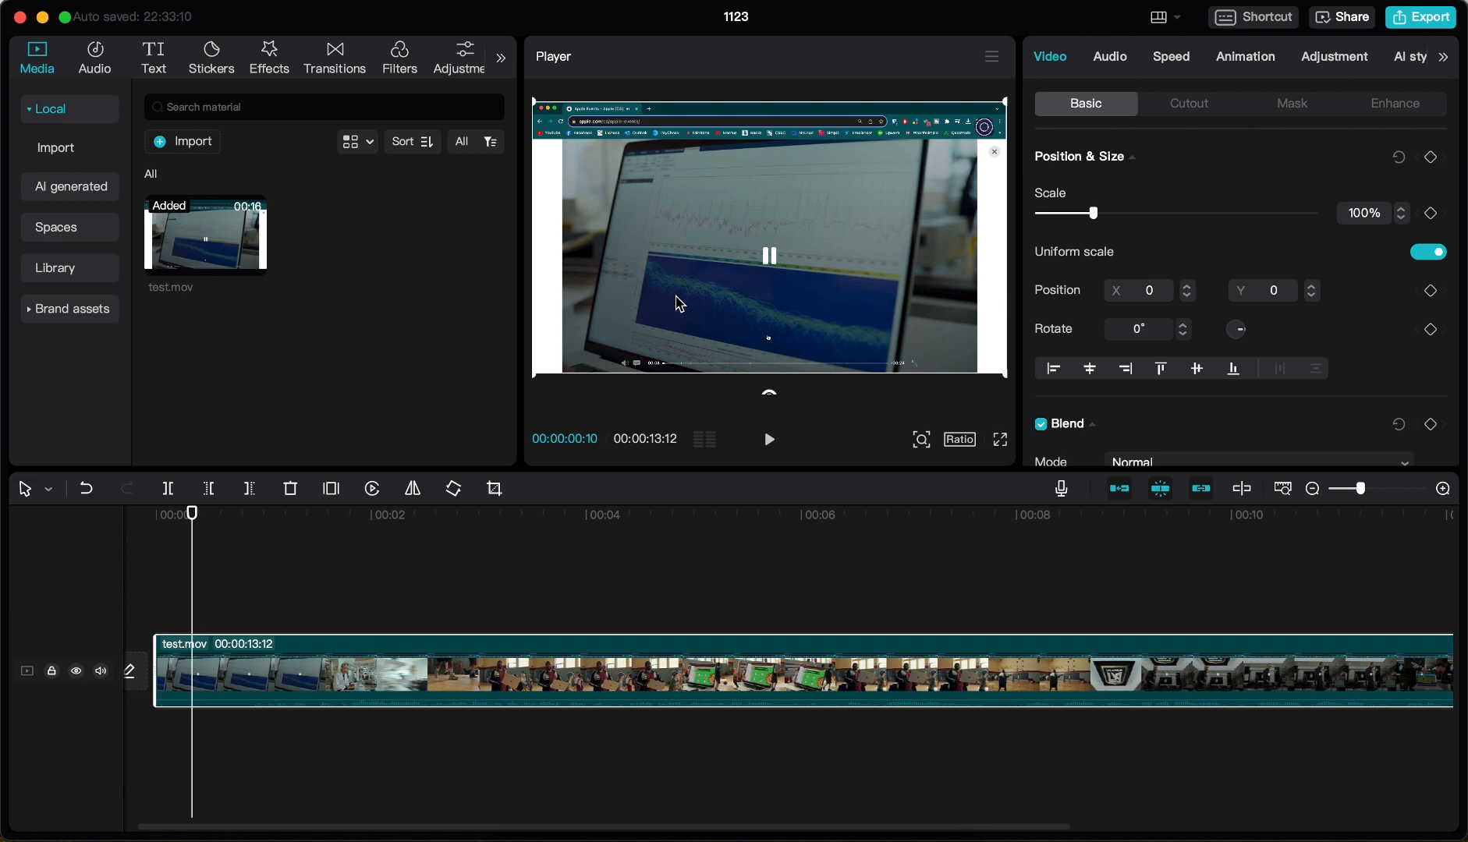
left_click(155, 60)
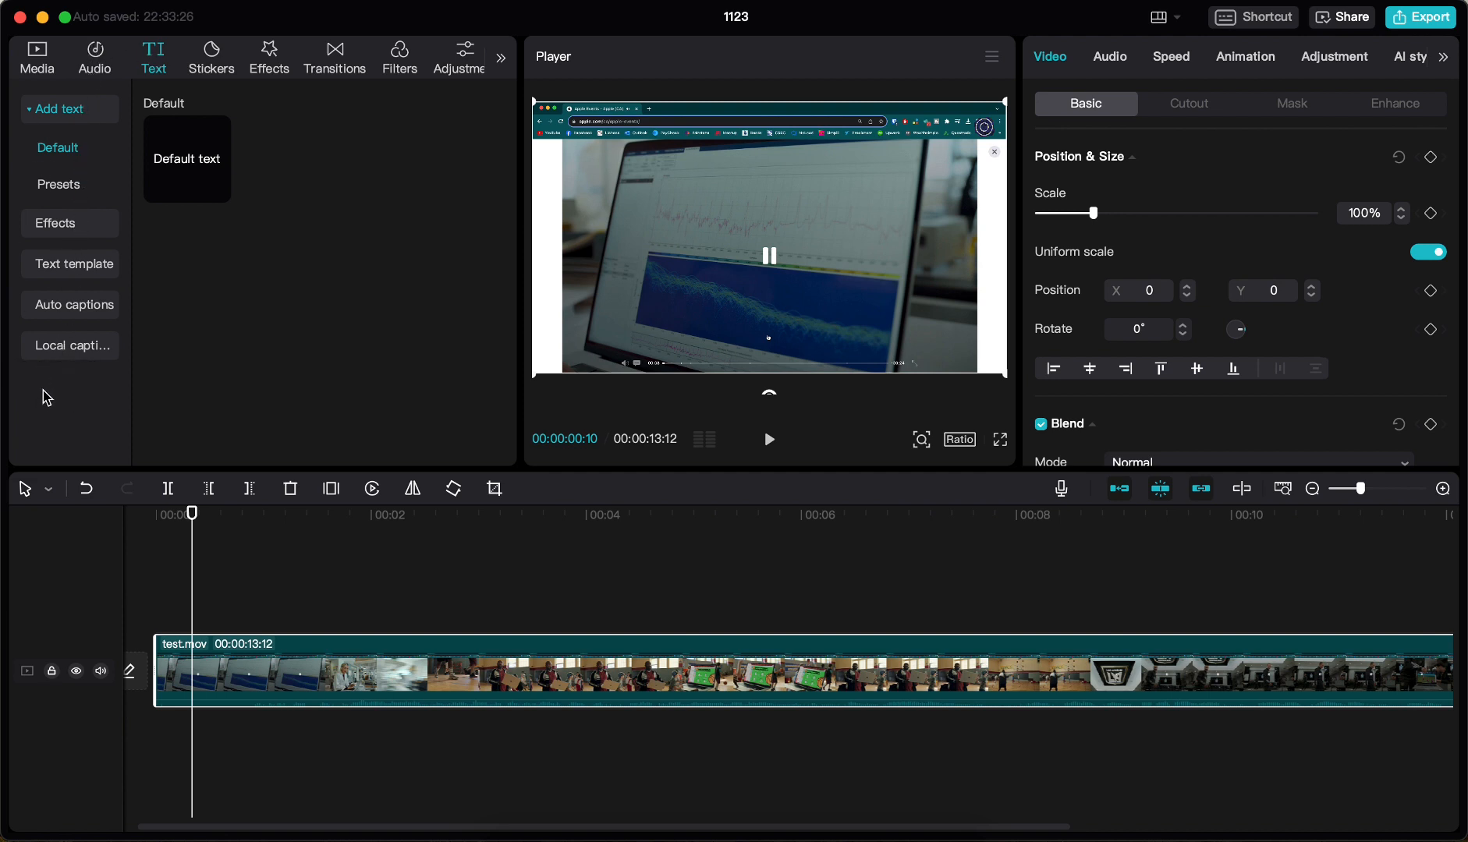
left_click(63, 306)
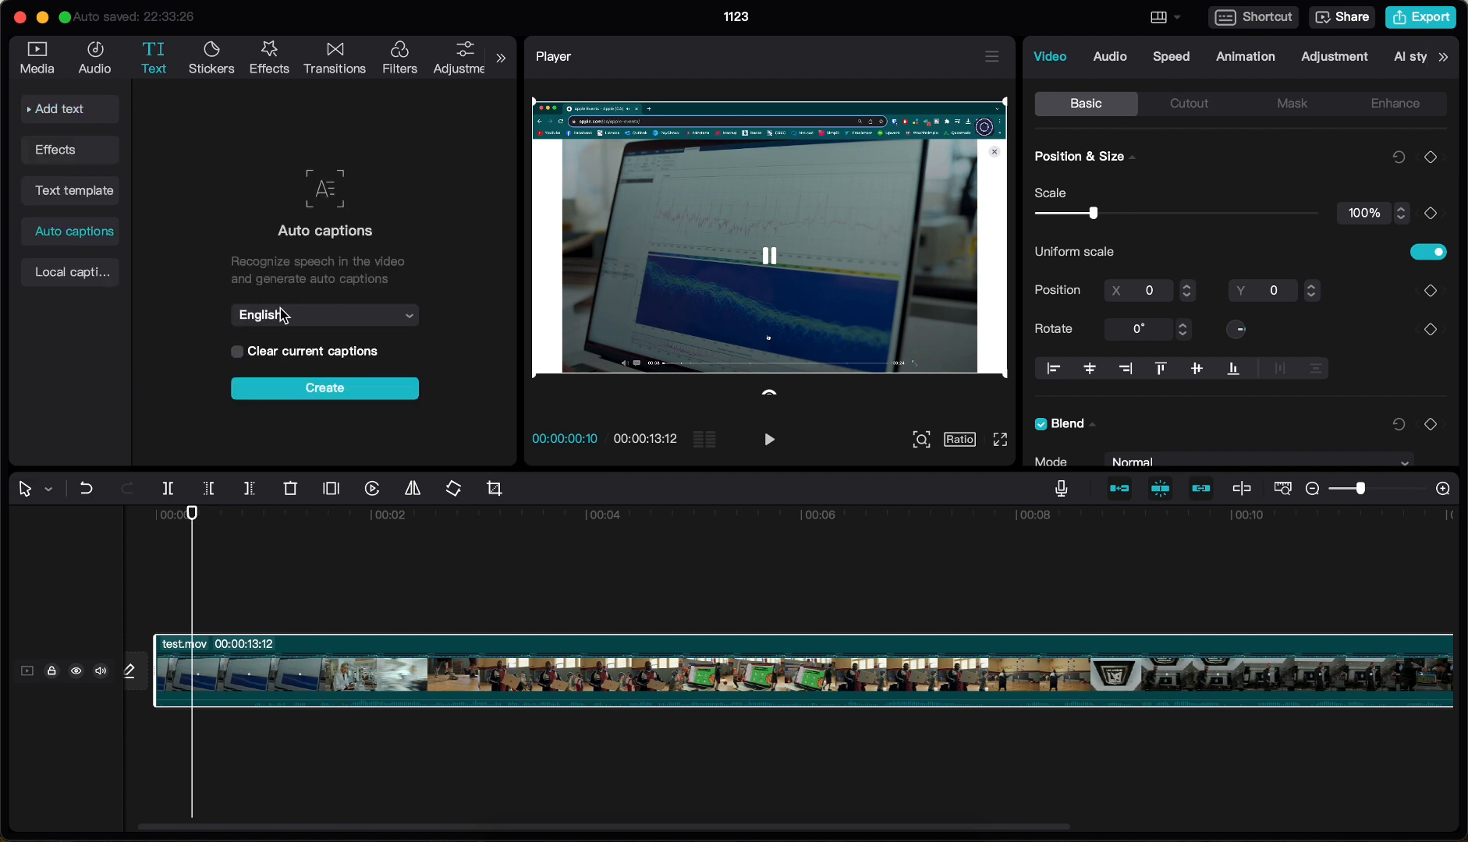
left_click(373, 320)
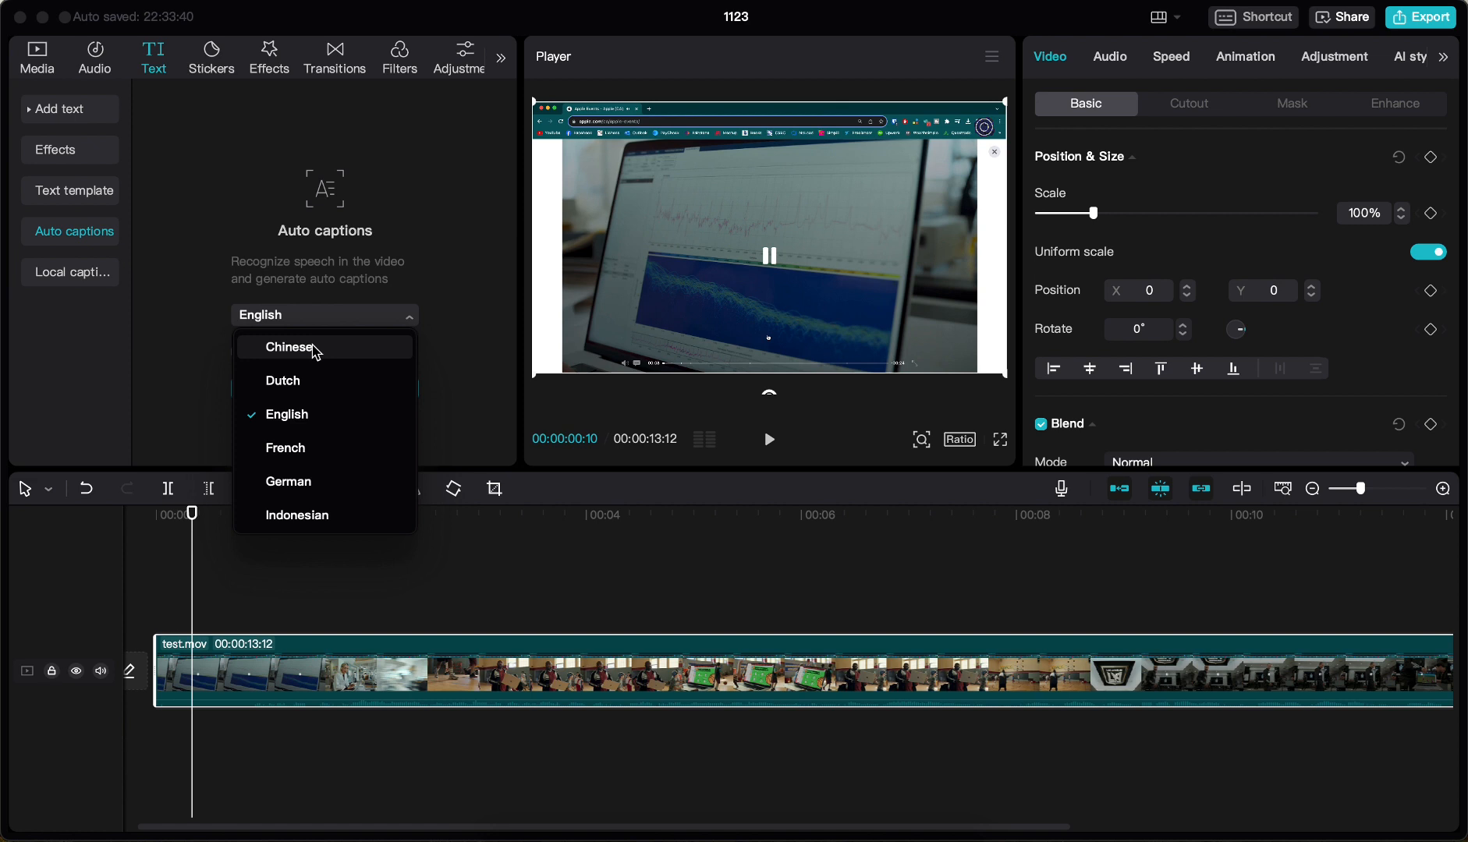
scroll(321, 462, "down", 4)
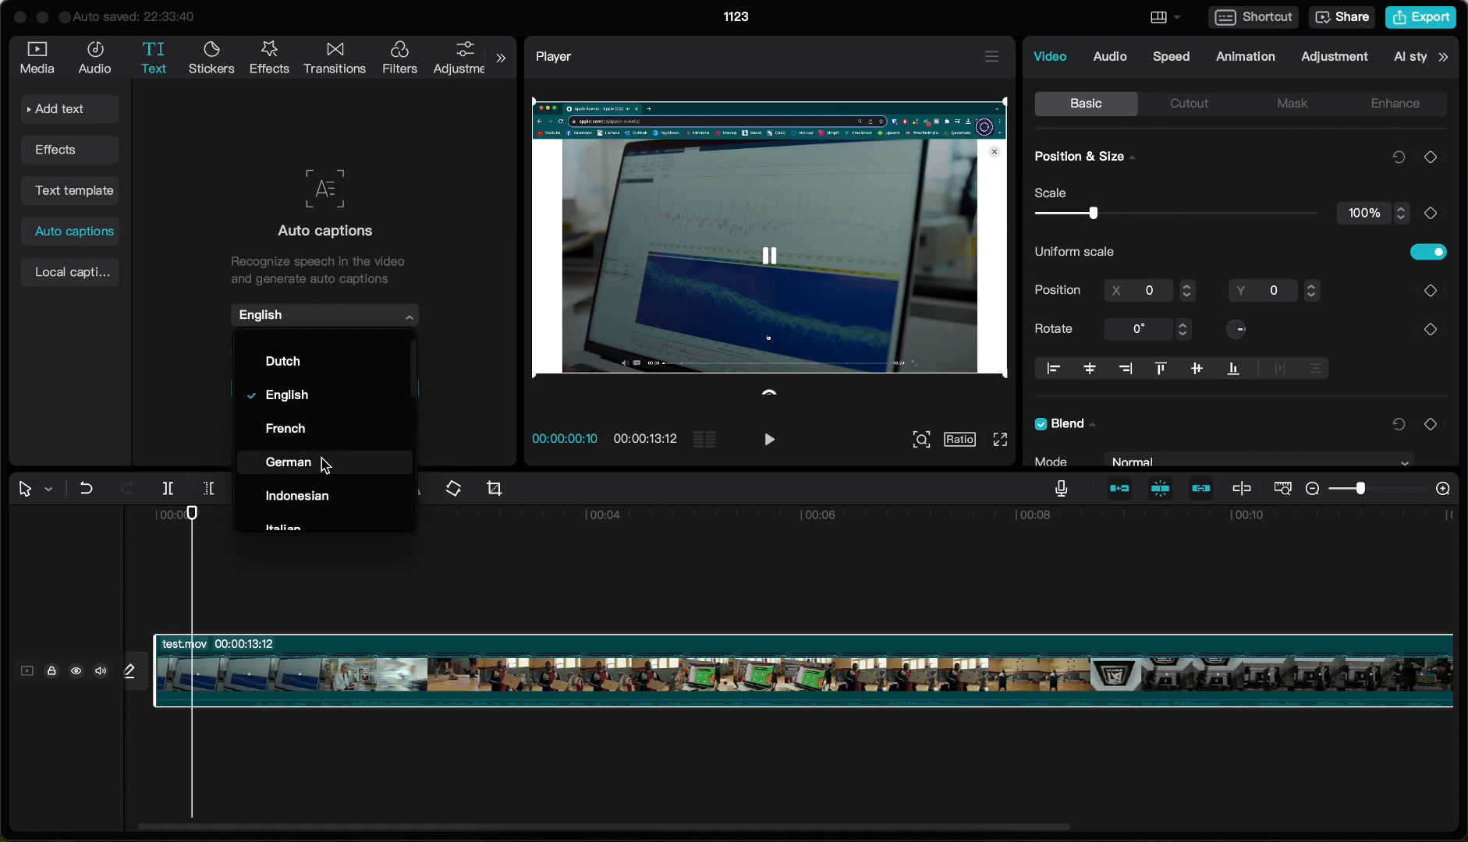
scroll(326, 466, "down", 7)
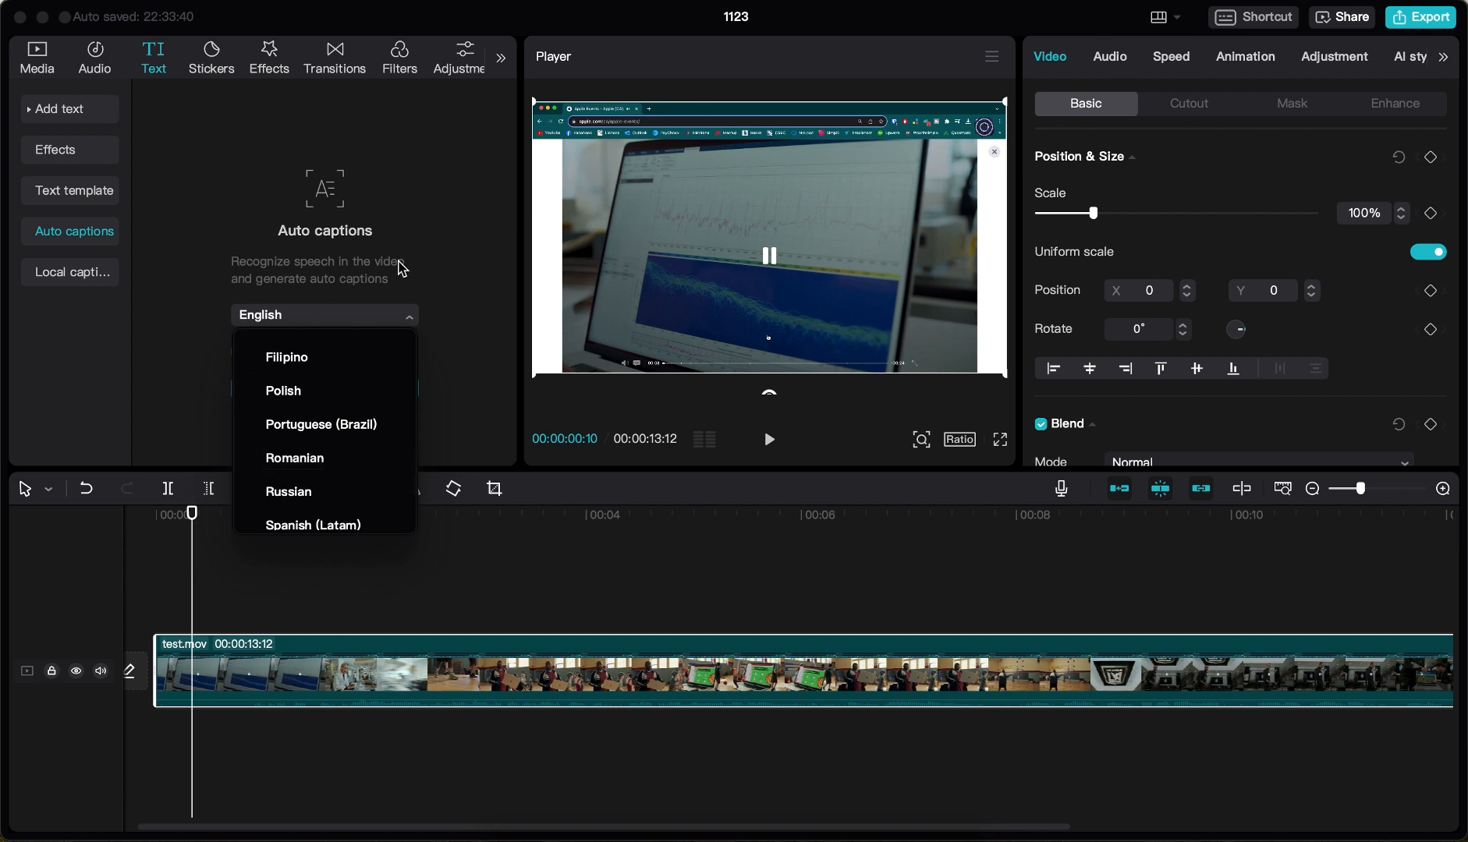
scroll(414, 248, "up", 1)
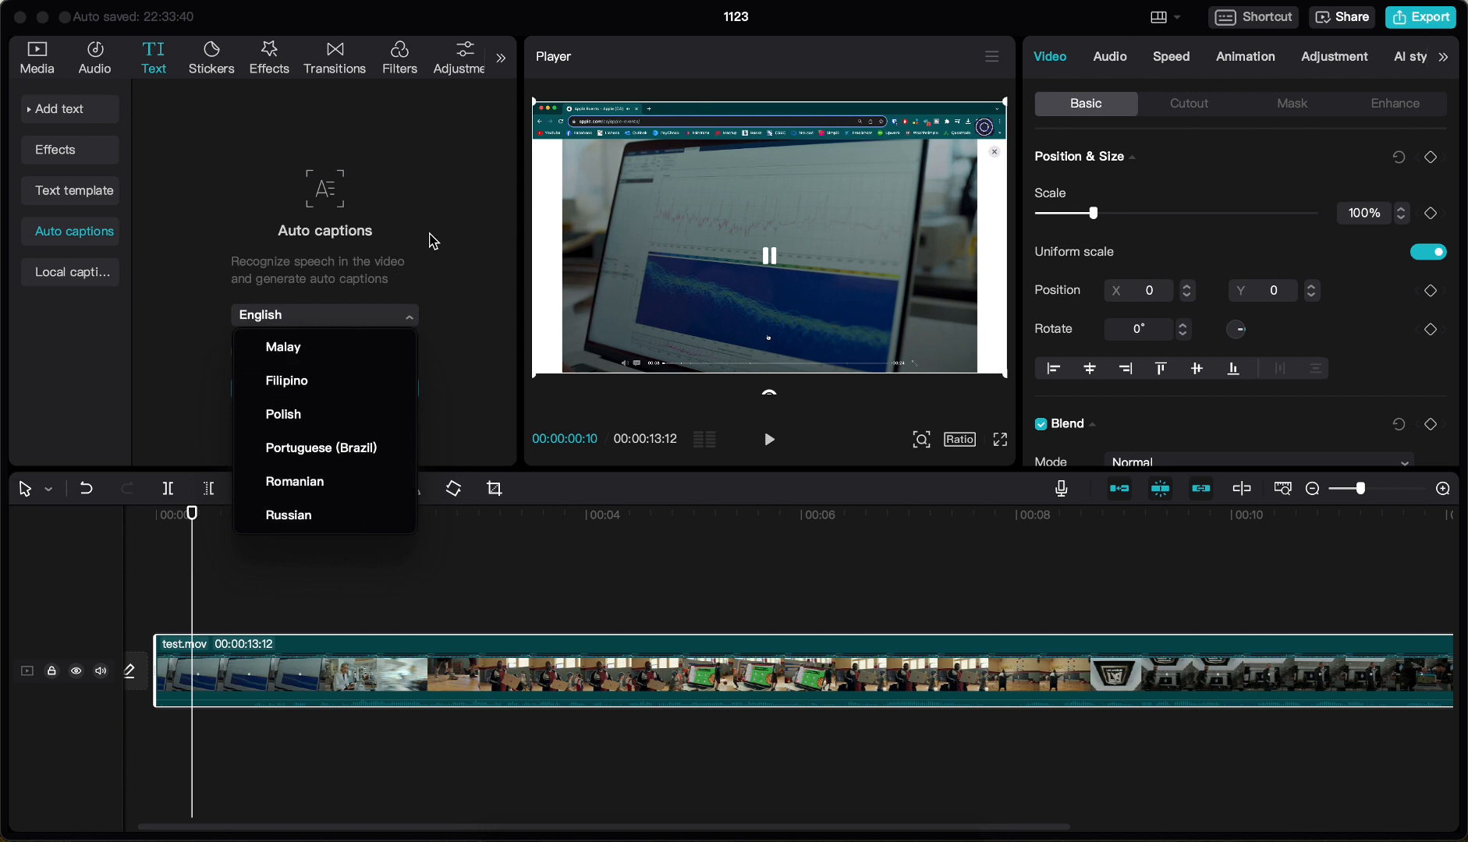
left_click(434, 242)
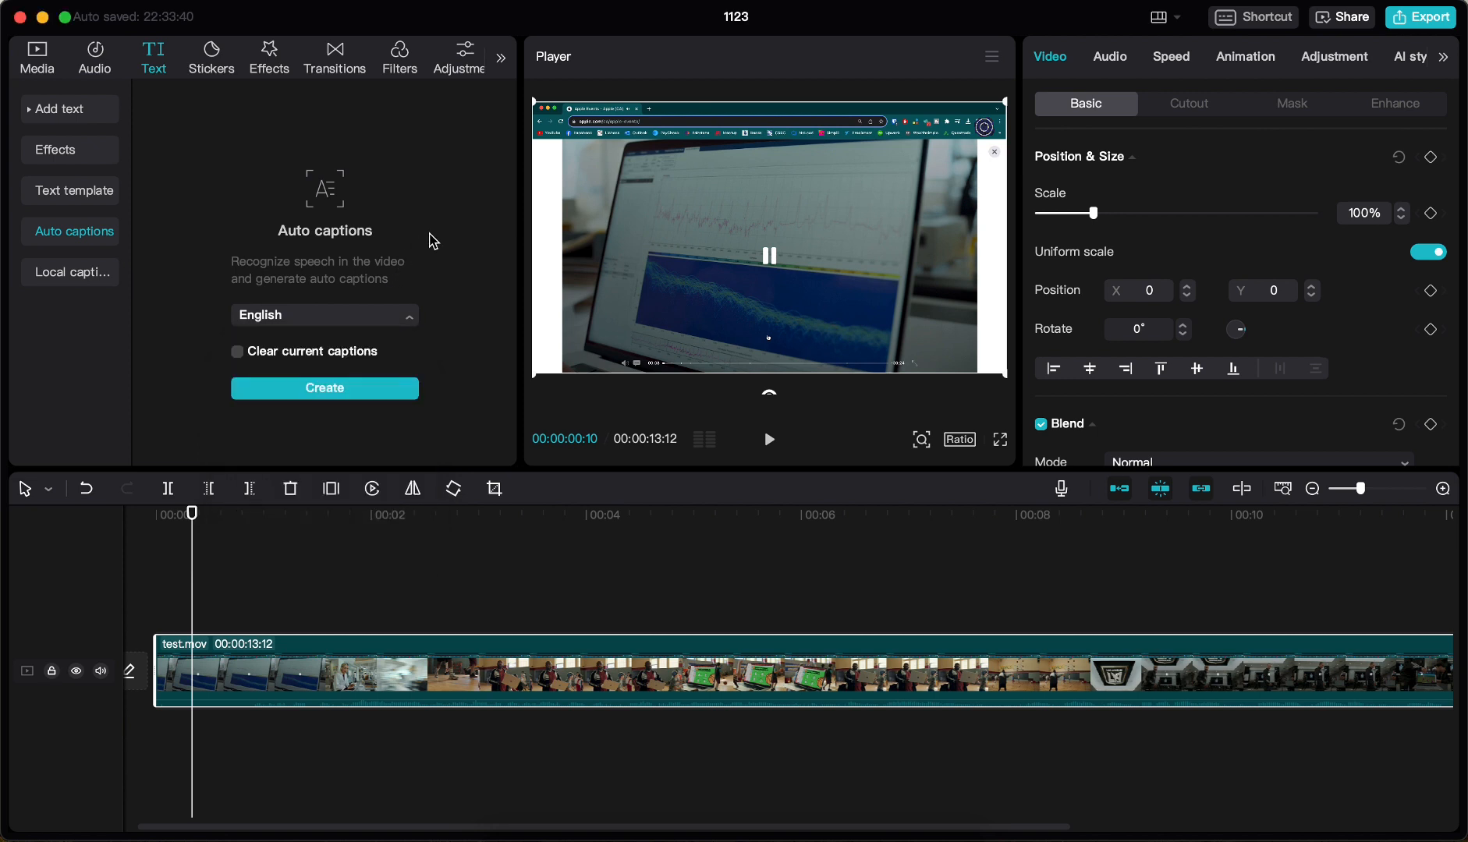
left_click(320, 390)
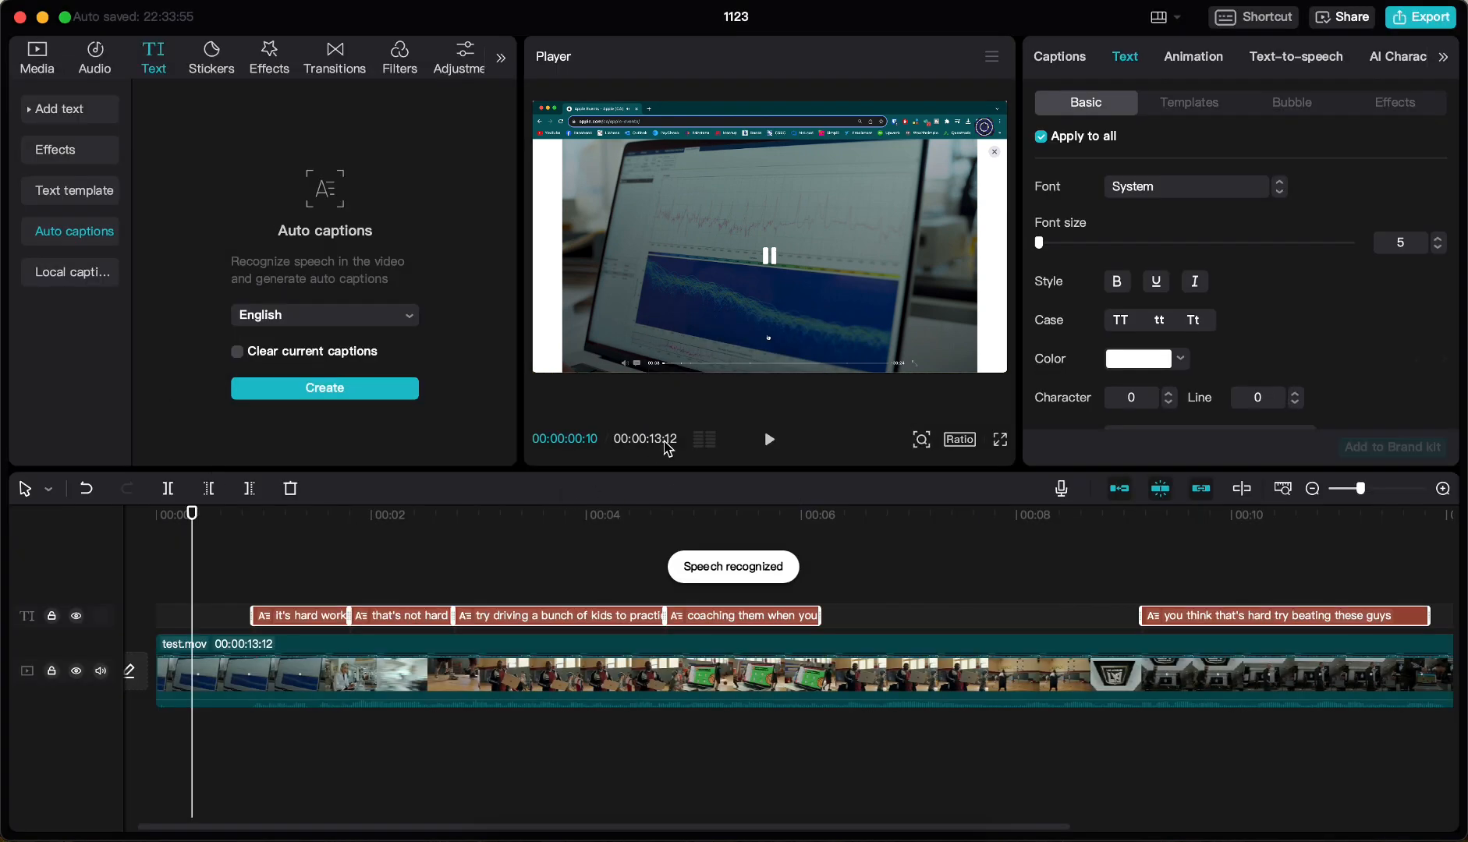
Set the font of all captions to Apple Chancery with a font size of 7
left_click(688, 685)
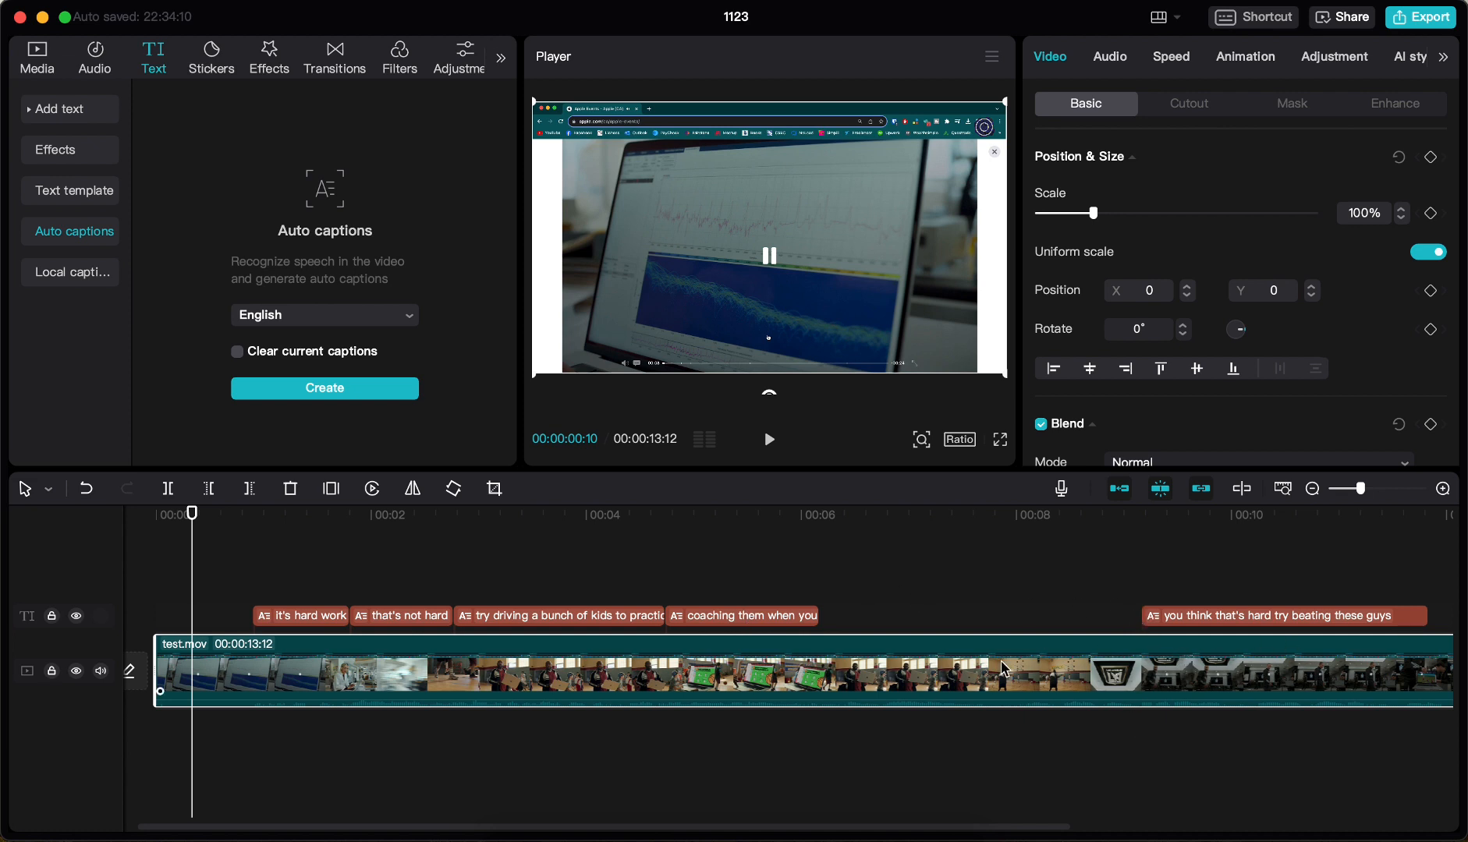
left_click(764, 623)
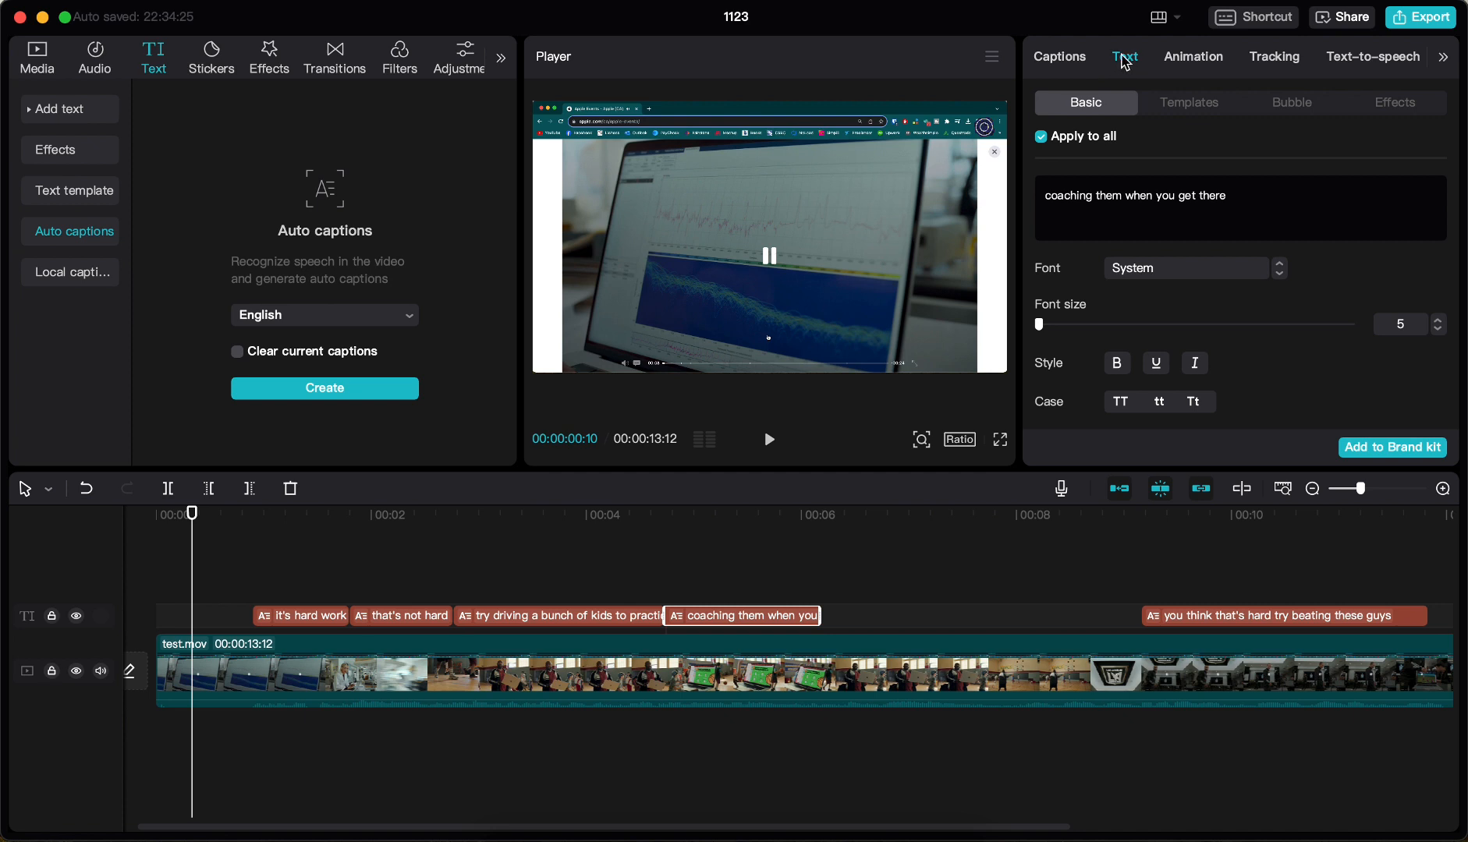
left_click(1155, 270)
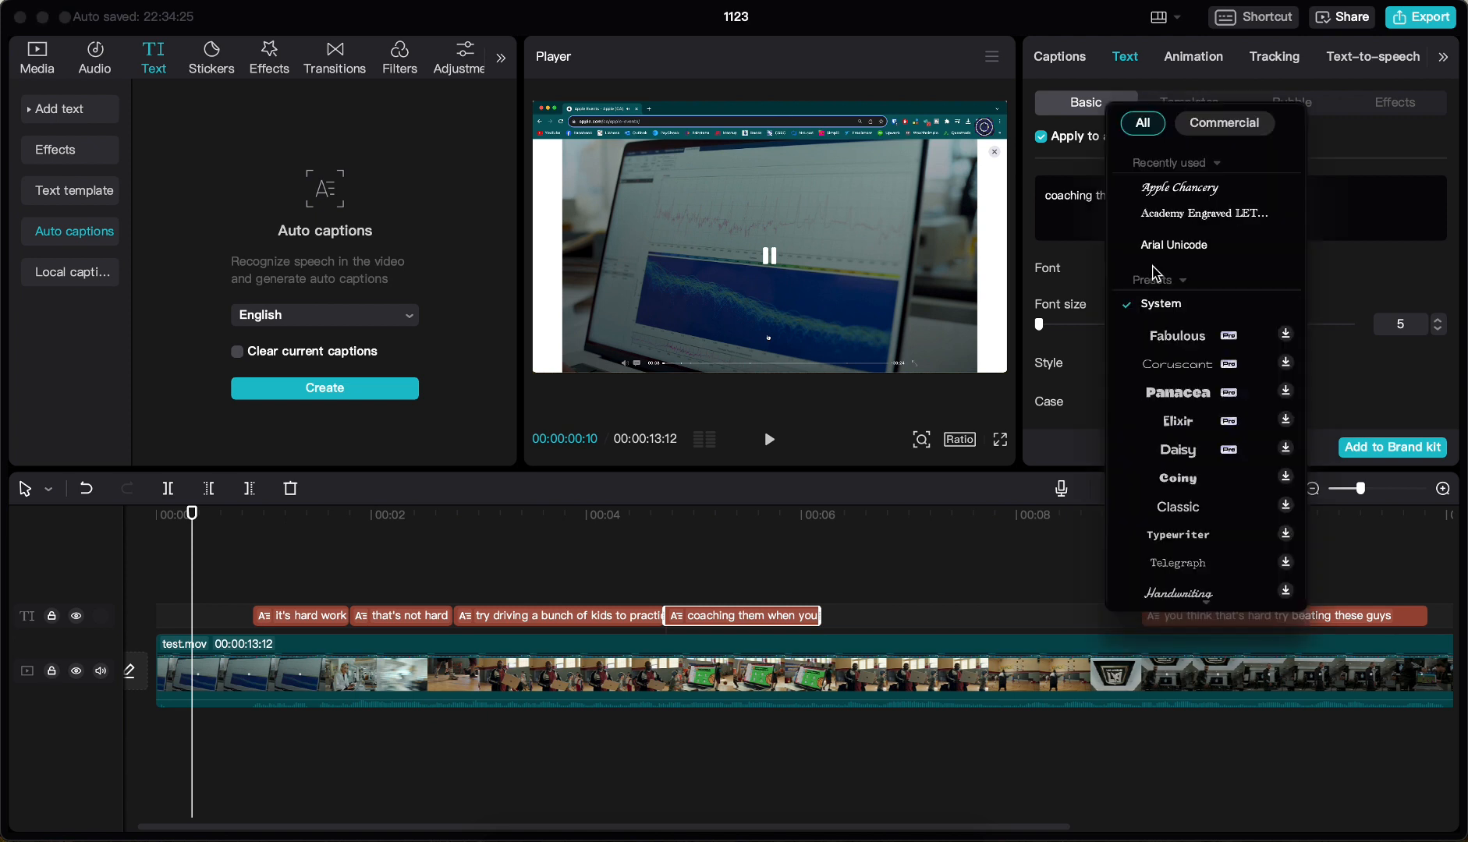
left_click(1169, 190)
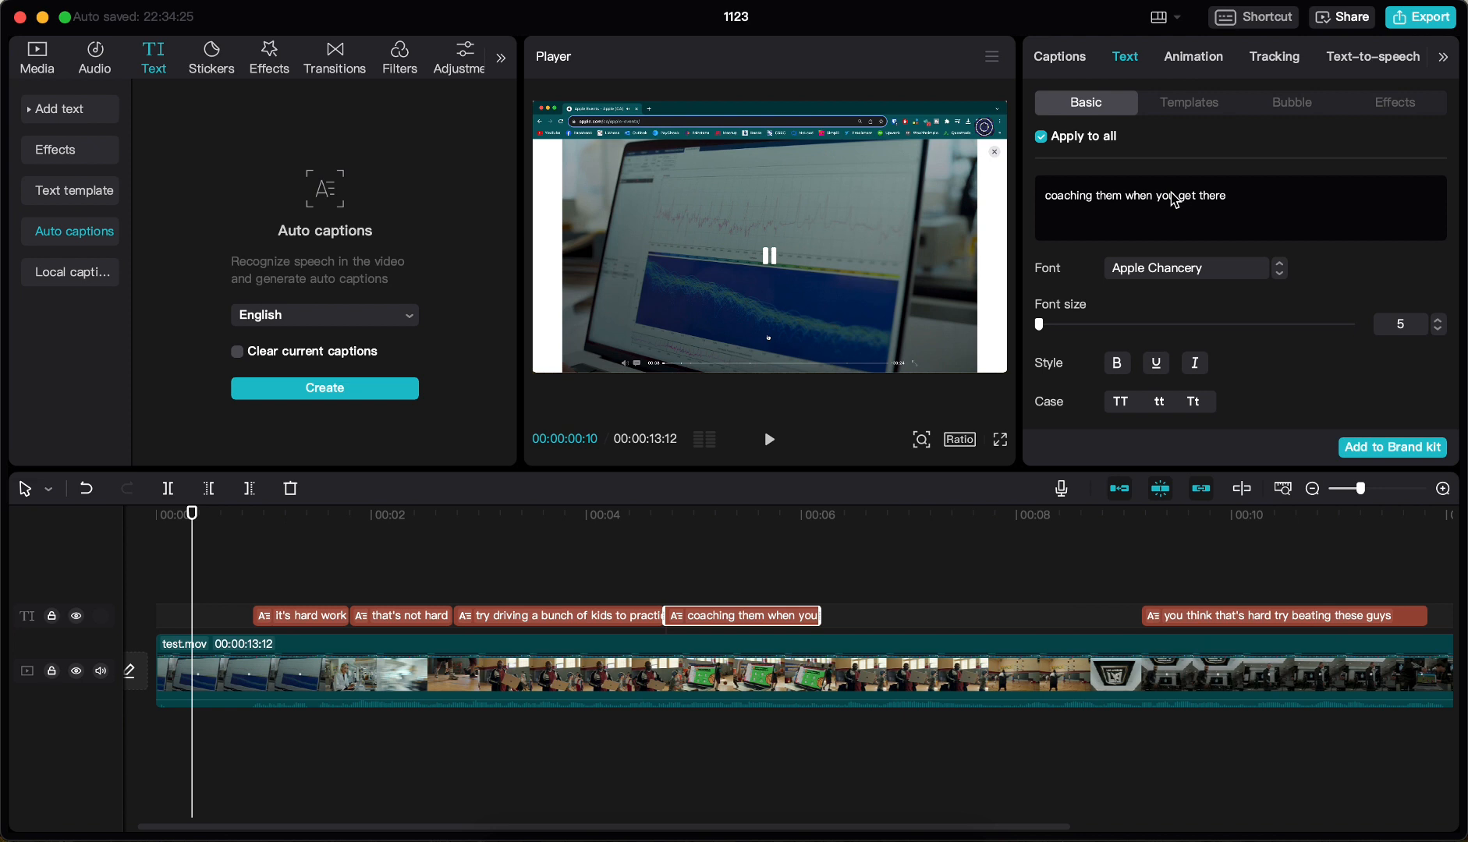
left_click(1439, 320)
left_click(1439, 320)
Format all captions as bold uppercase text in a light red color
scroll(1315, 364, "down", 2)
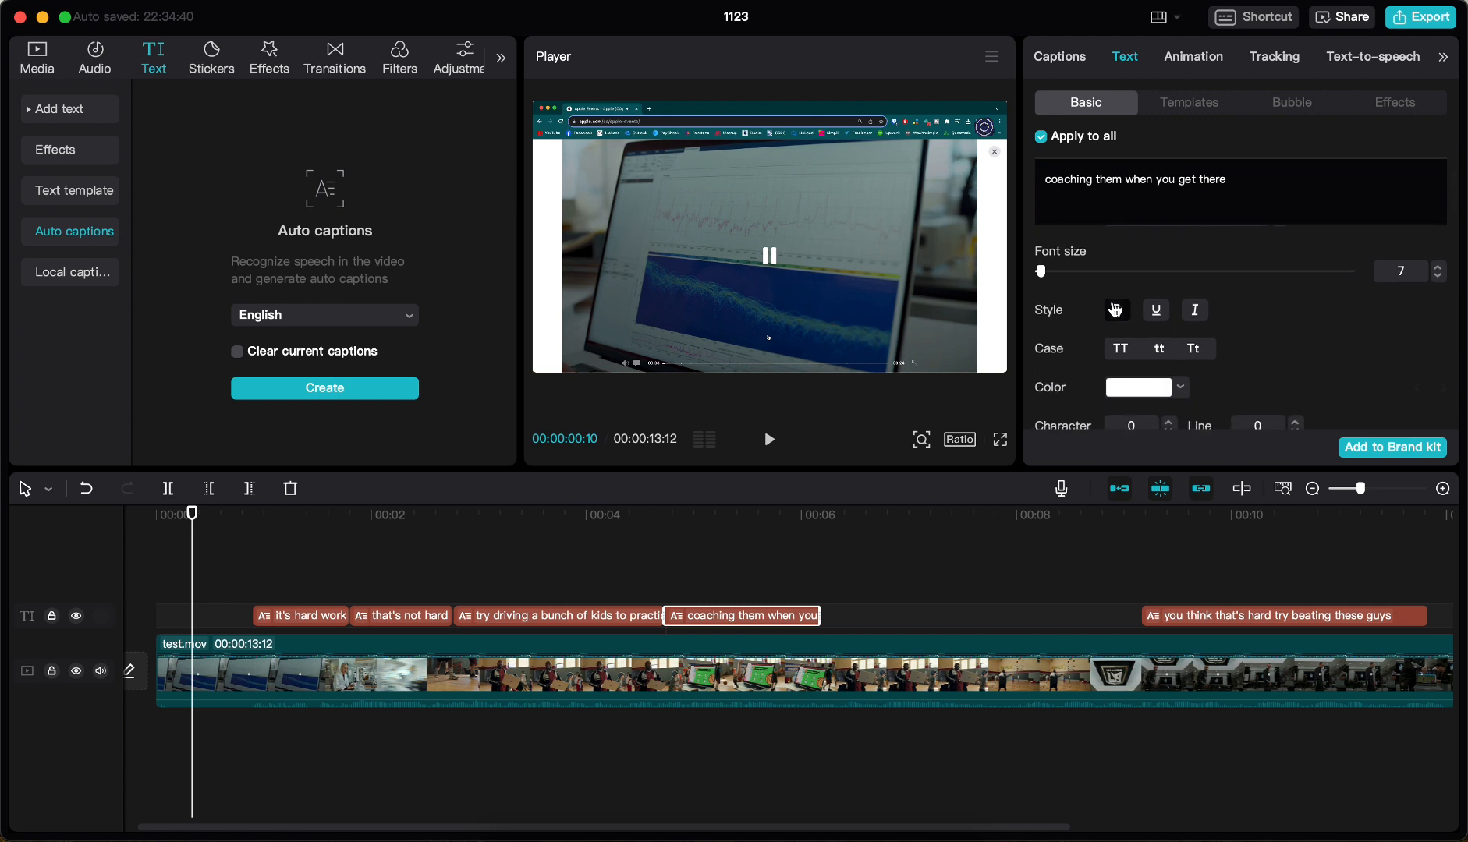
left_click(1122, 354)
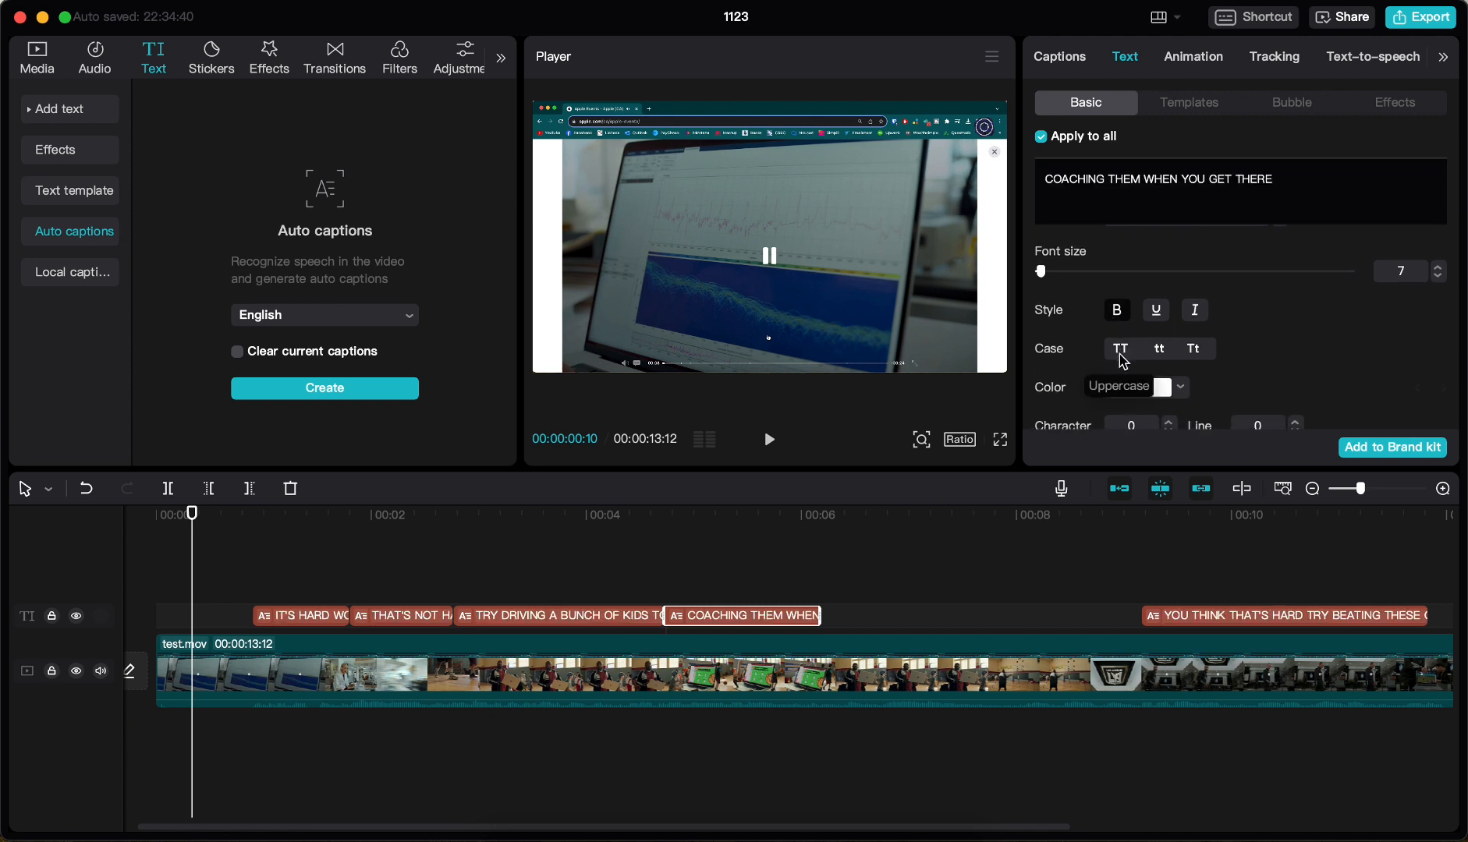
scroll(1216, 351, "down", 2)
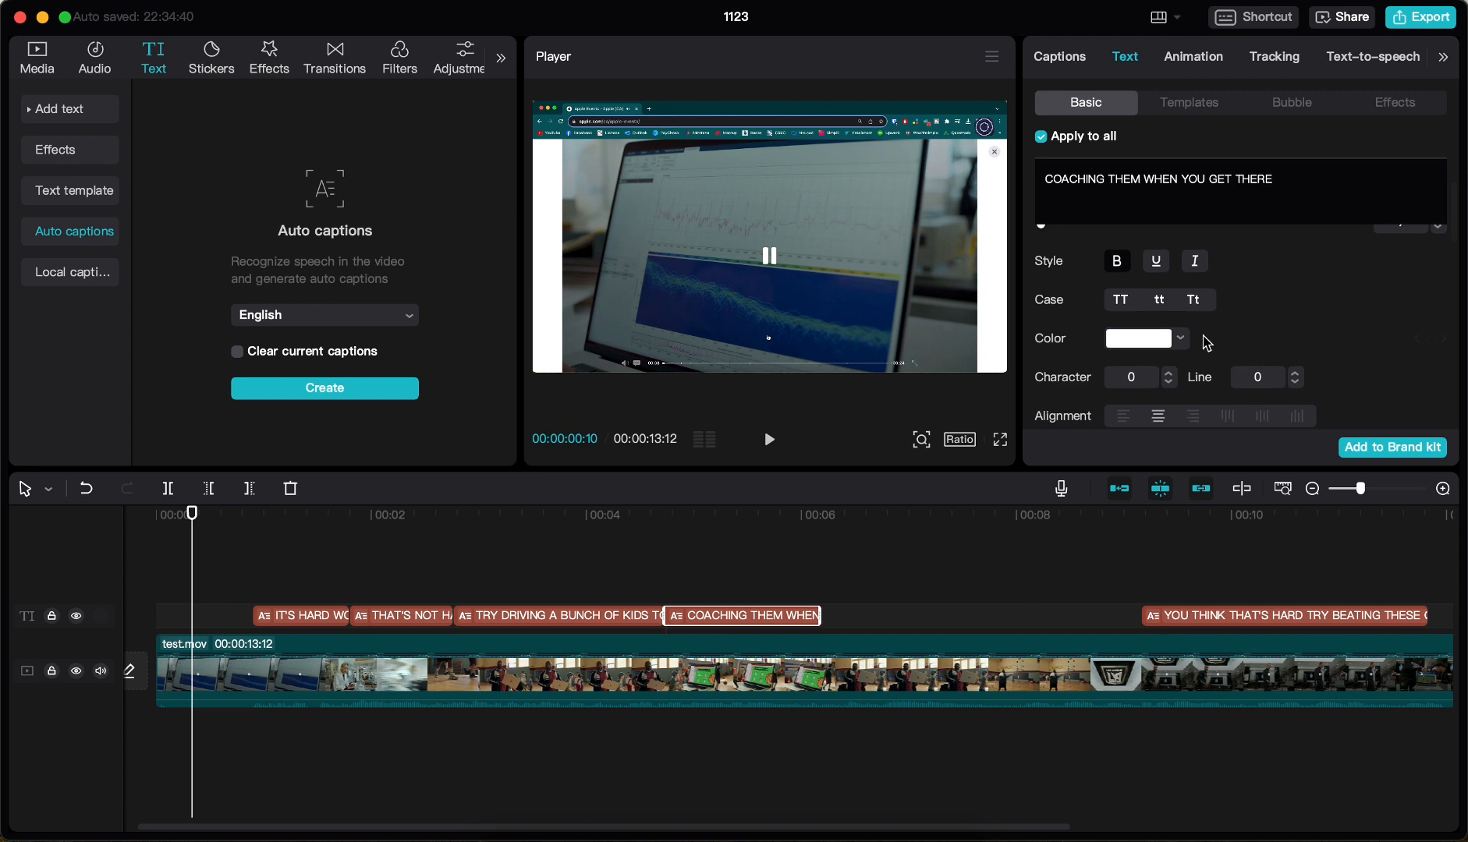
left_click(1181, 341)
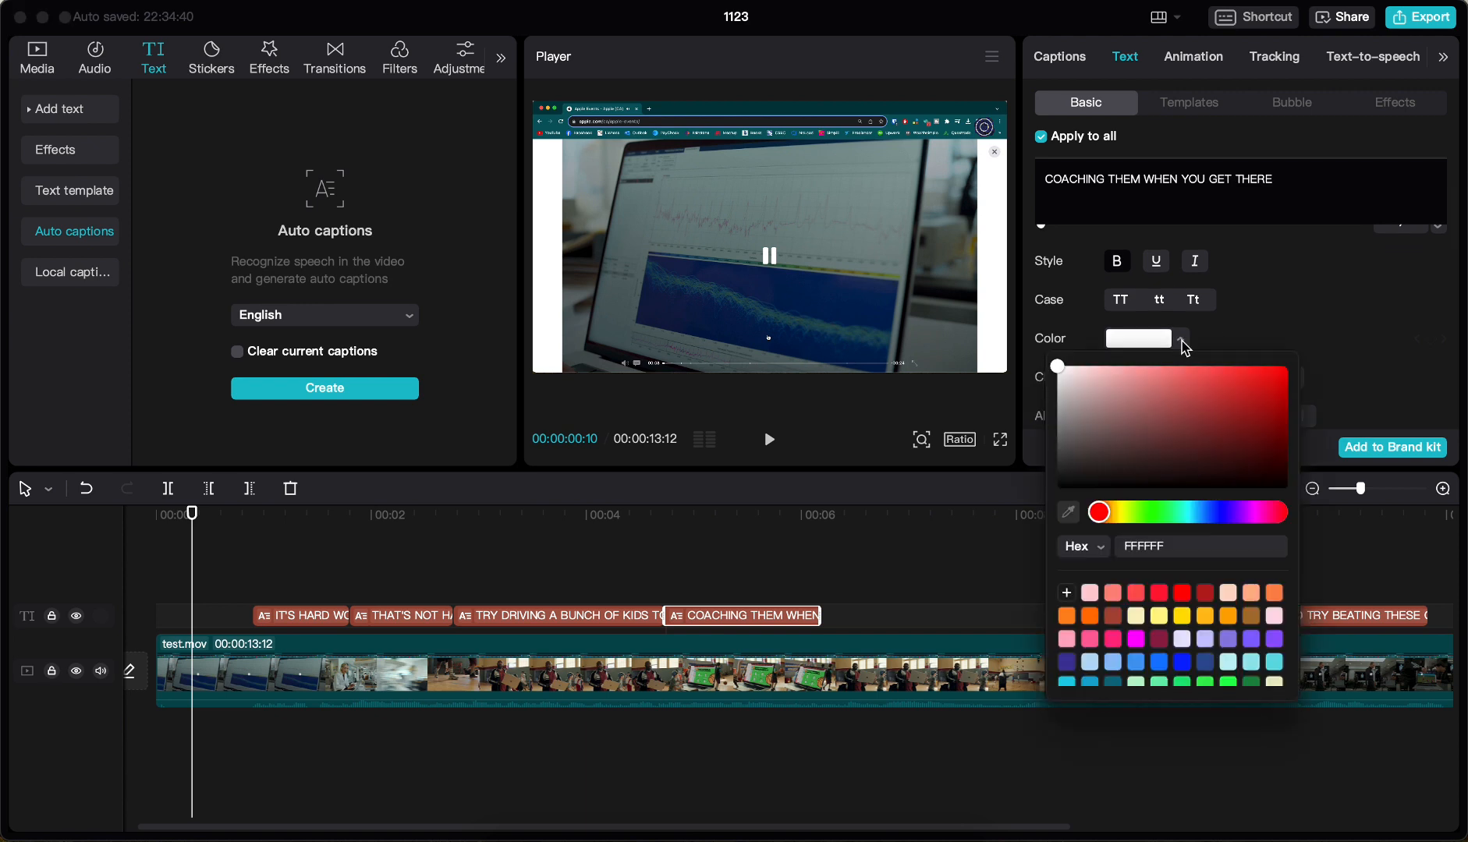
left_click(1113, 597)
left_click(1363, 382)
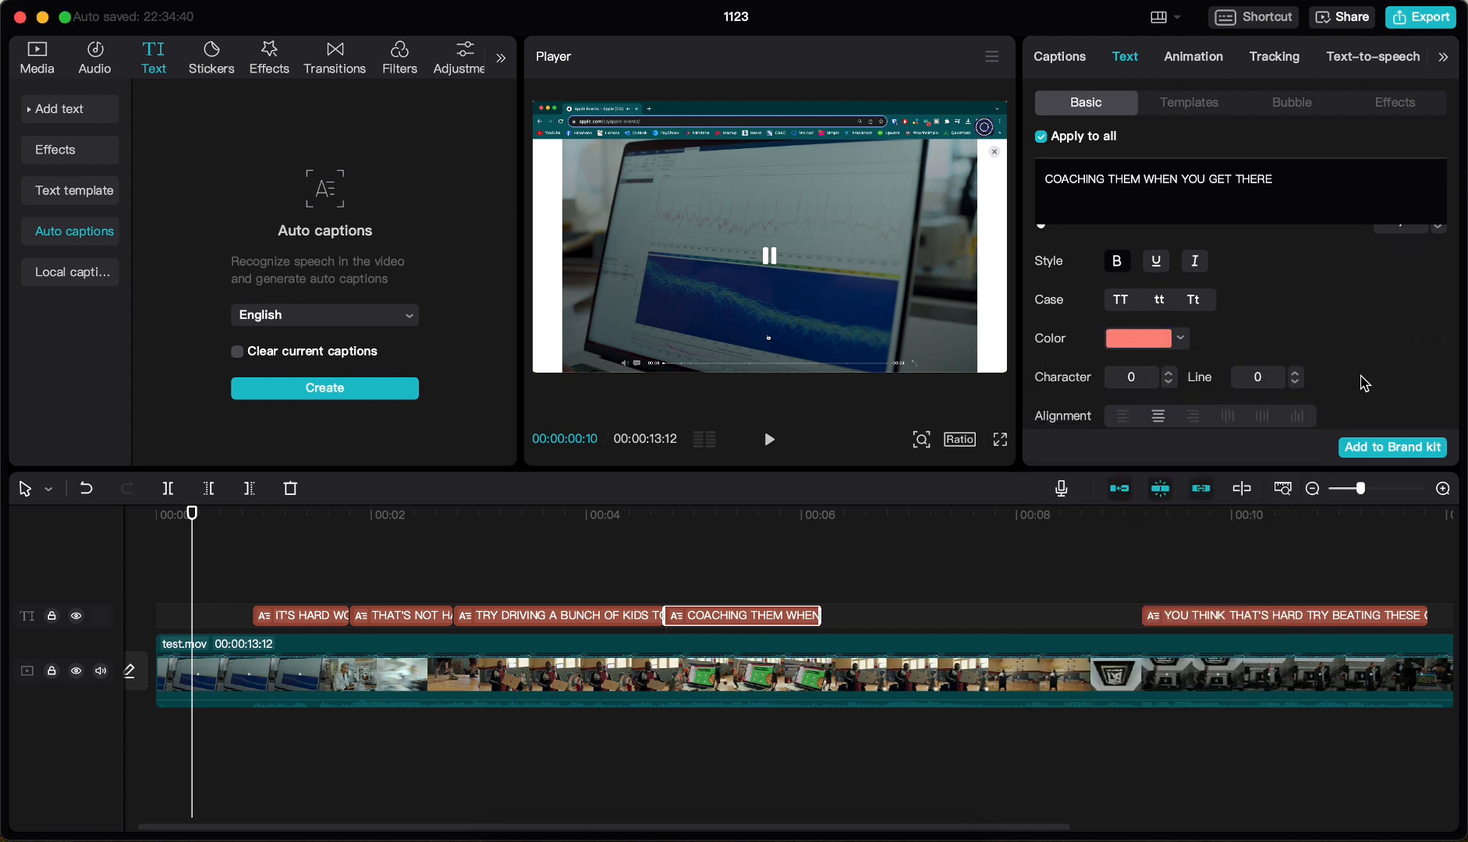
Examine the remaining caption settings, from preset styles to stroke and glow, and the available entrance animations
scroll(1363, 382, "down", 4)
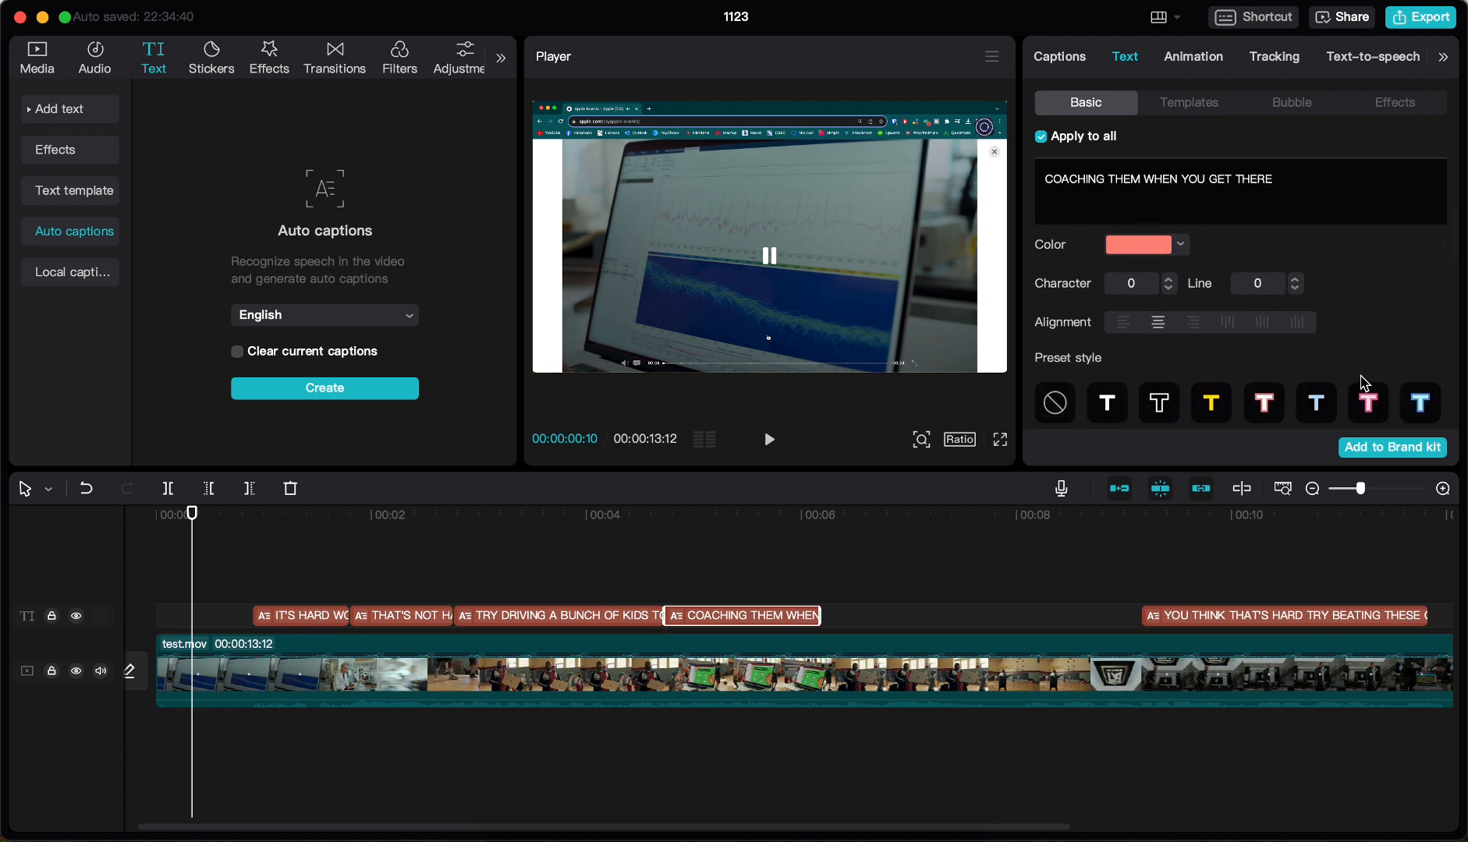
scroll(1363, 382, "down", 6)
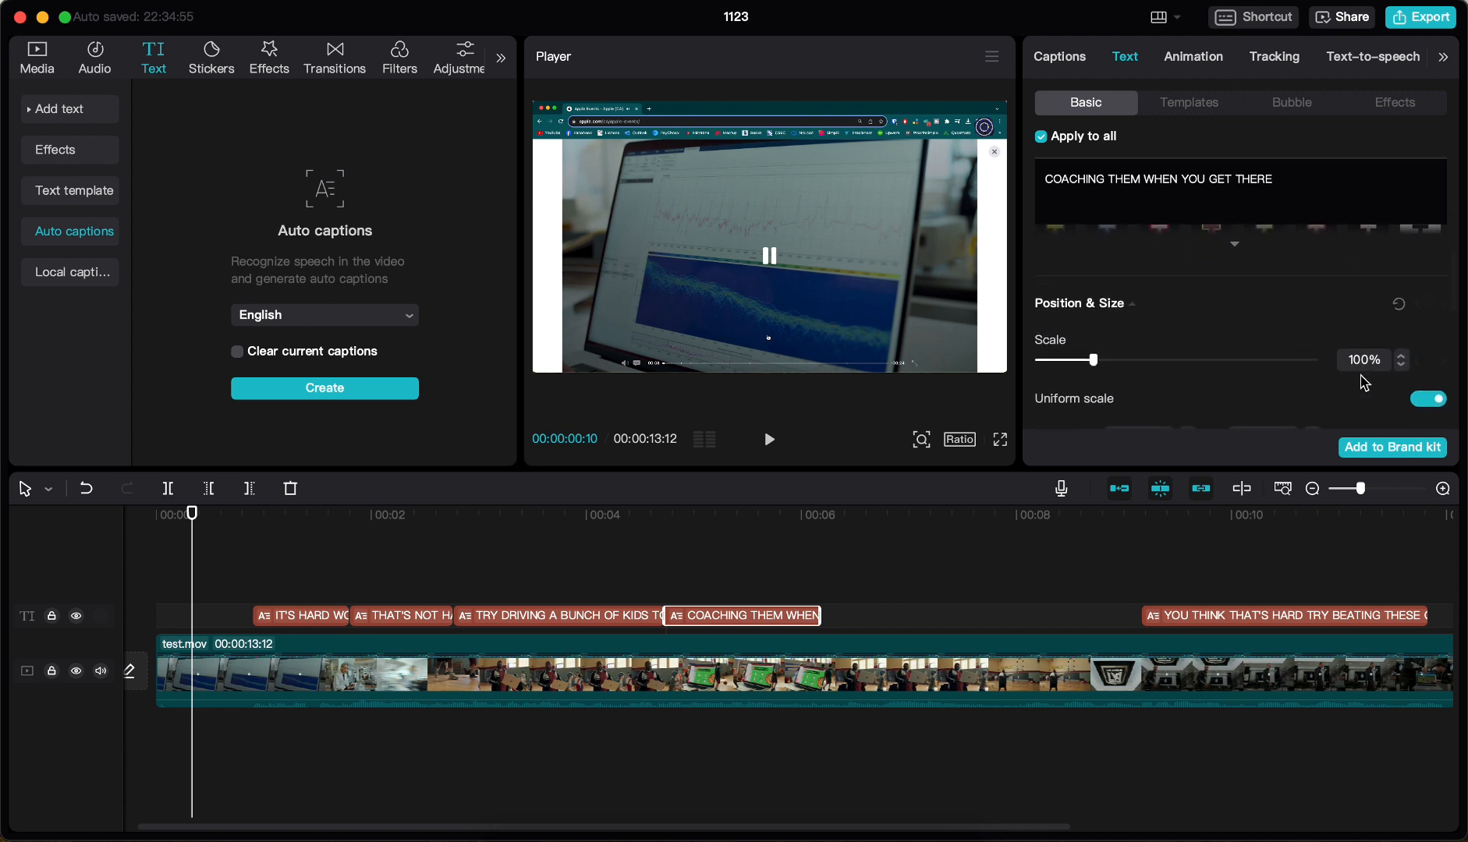
scroll(1364, 382, "down", 8)
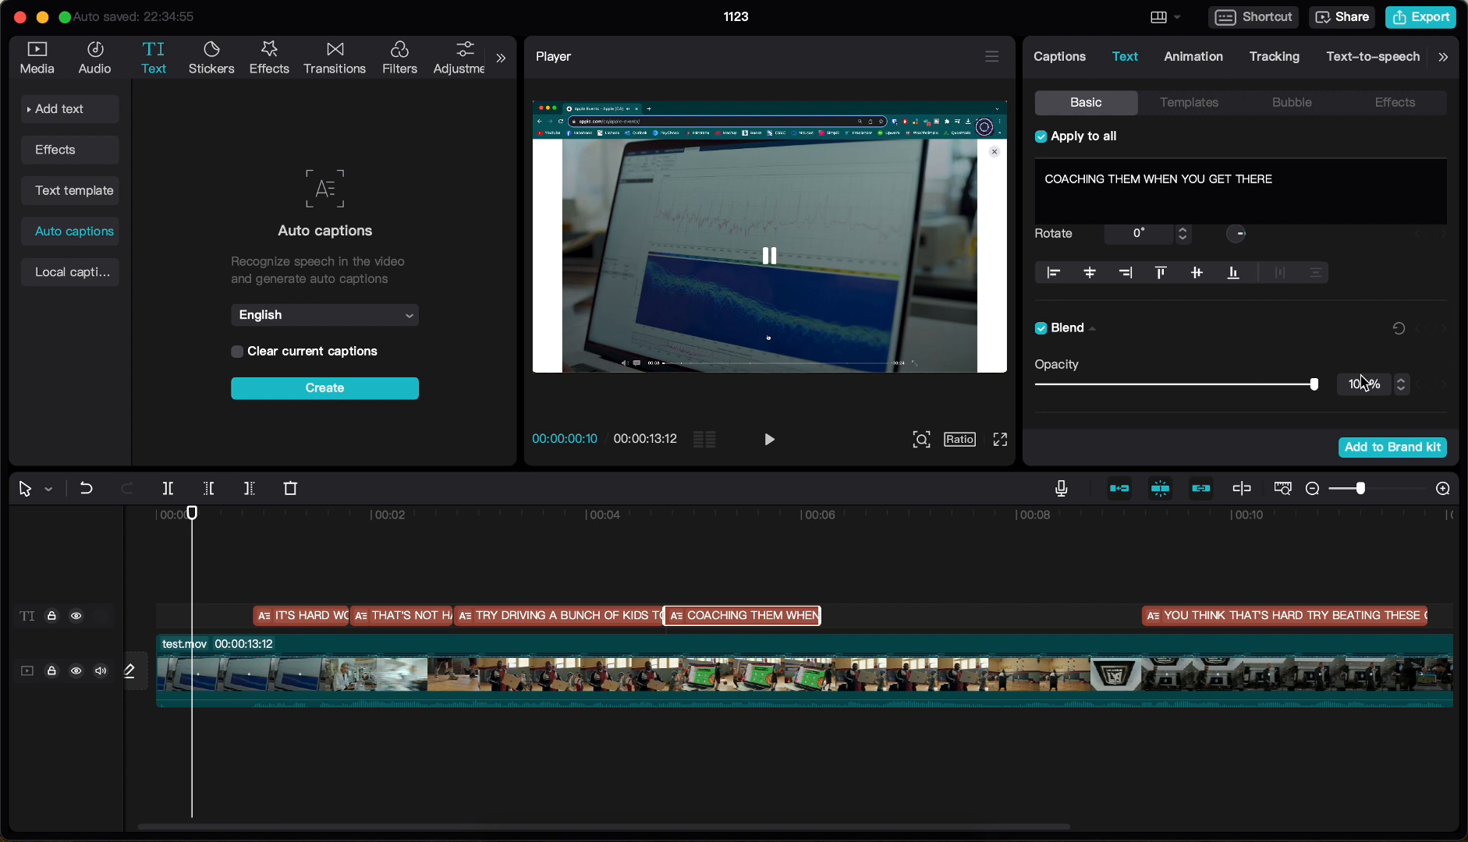
scroll(1124, 287, "down", 5)
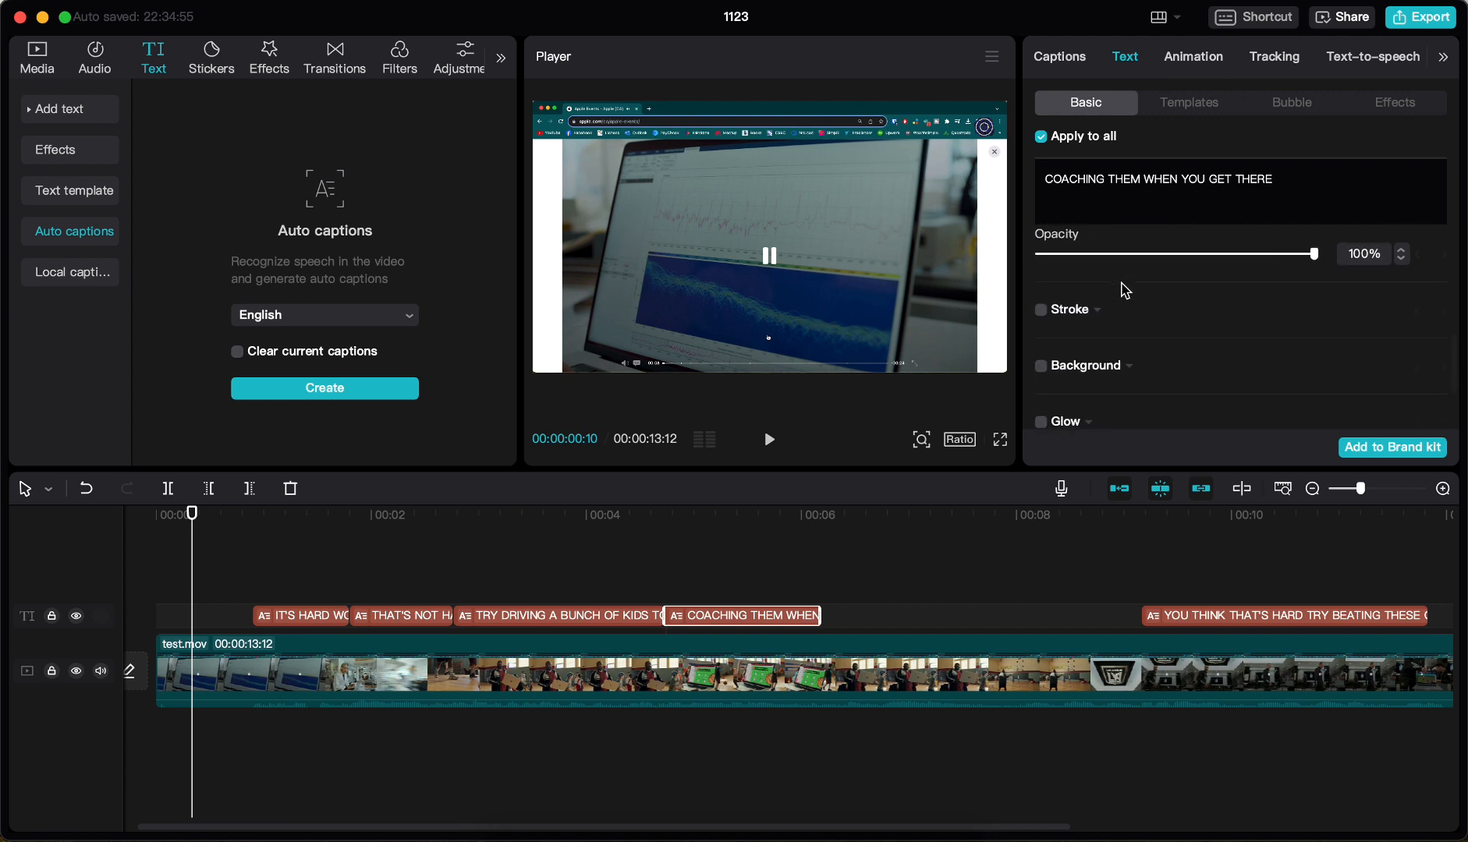
left_click(1192, 63)
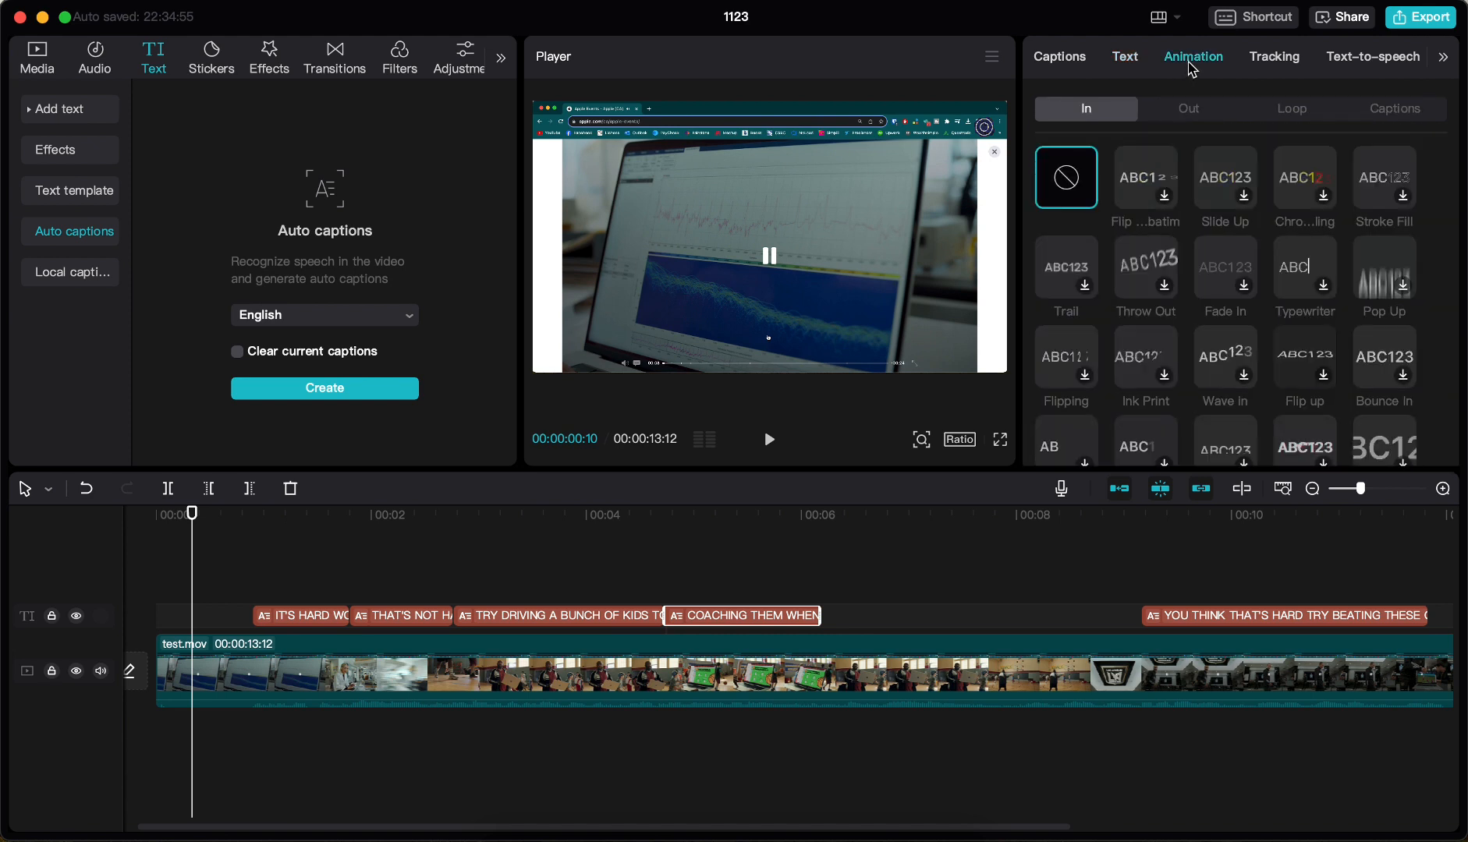
scroll(1080, 388, "down", 1)
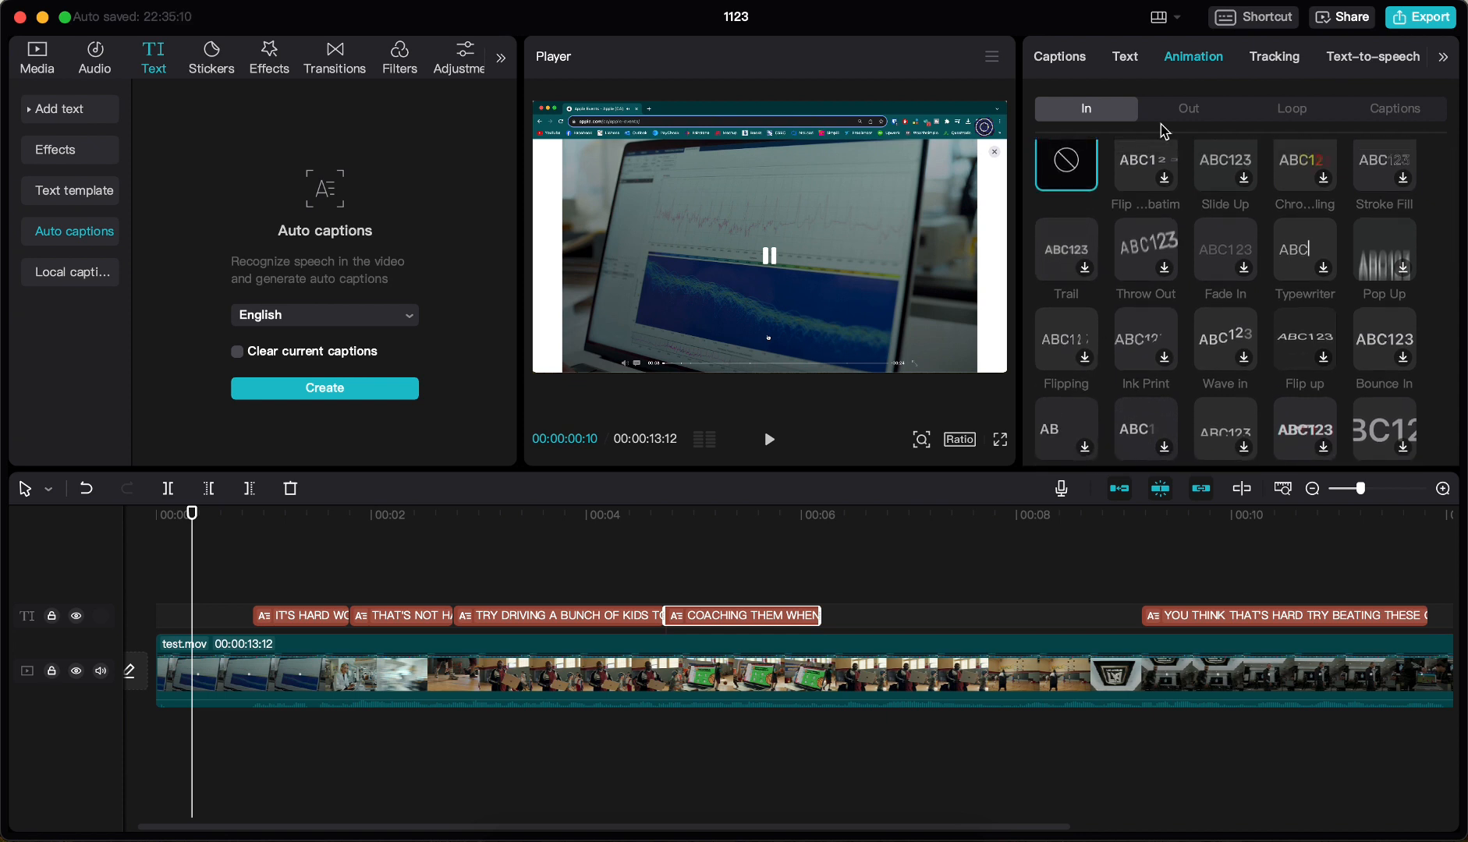
Apply the green-and-white "The quick brown fox" text template to all captions
left_click(1134, 67)
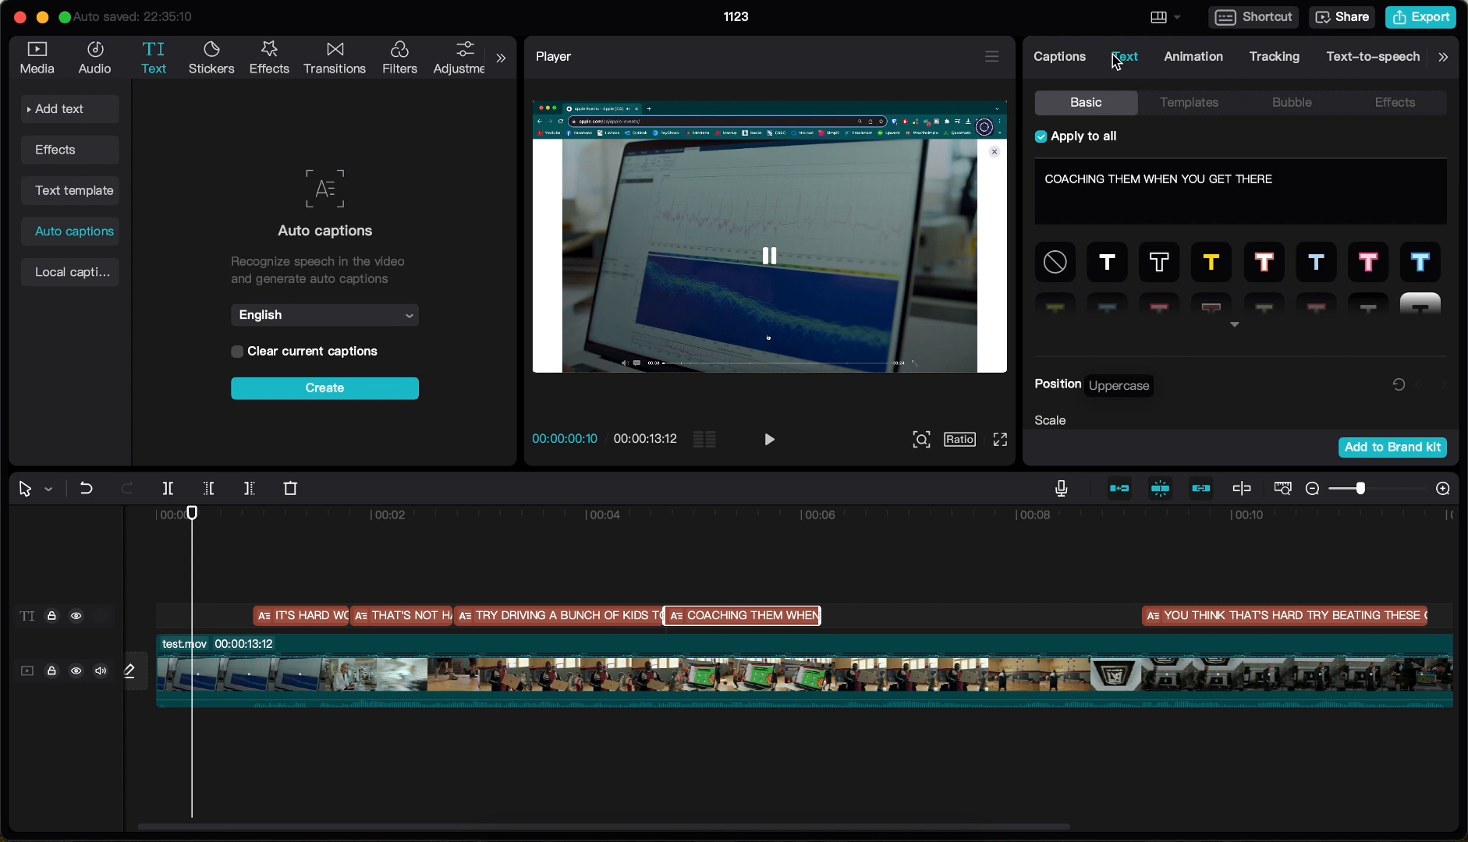
left_click(1180, 106)
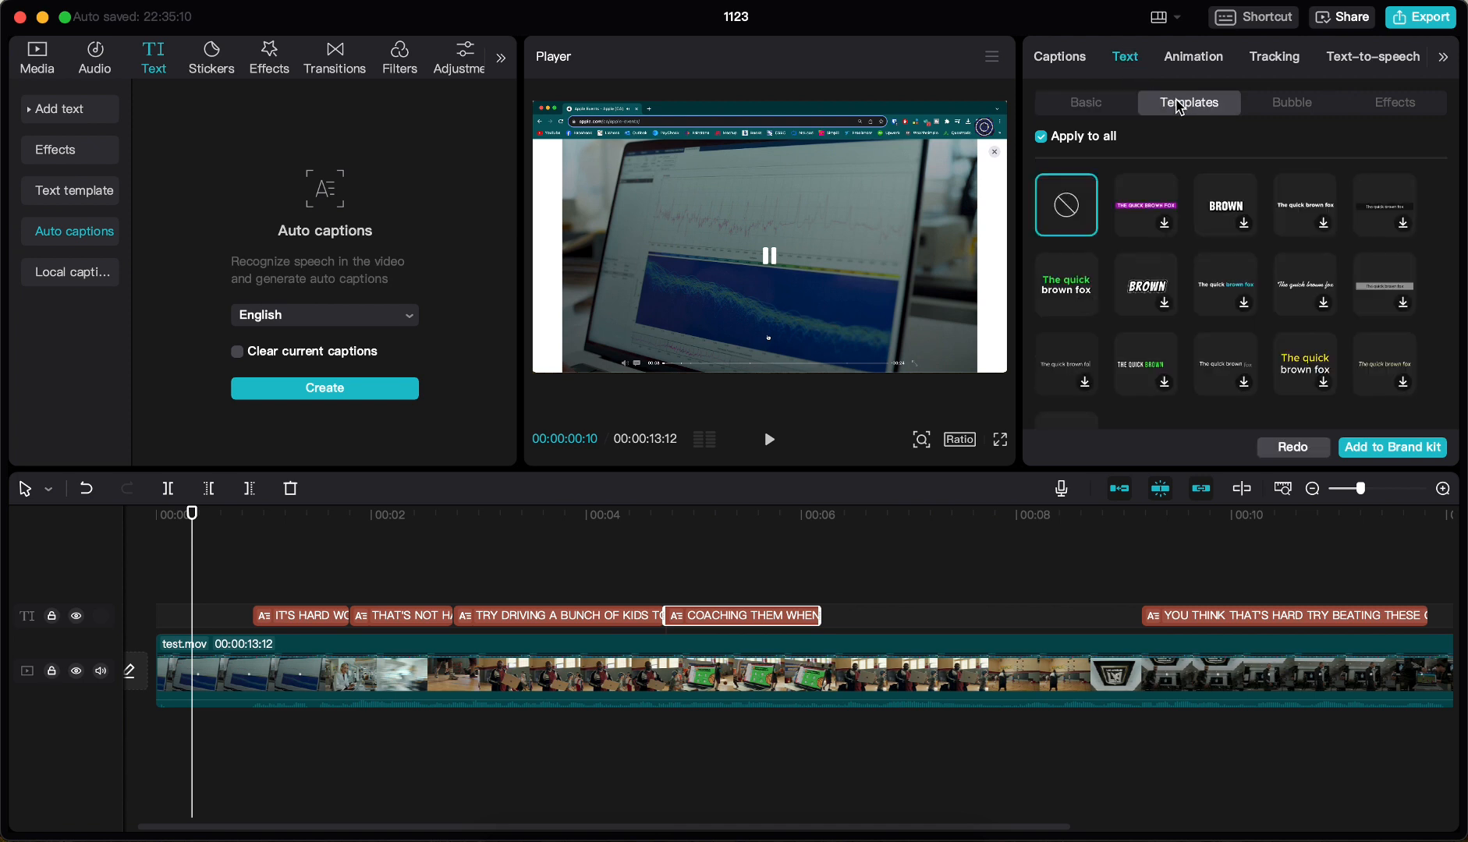
left_click(1069, 305)
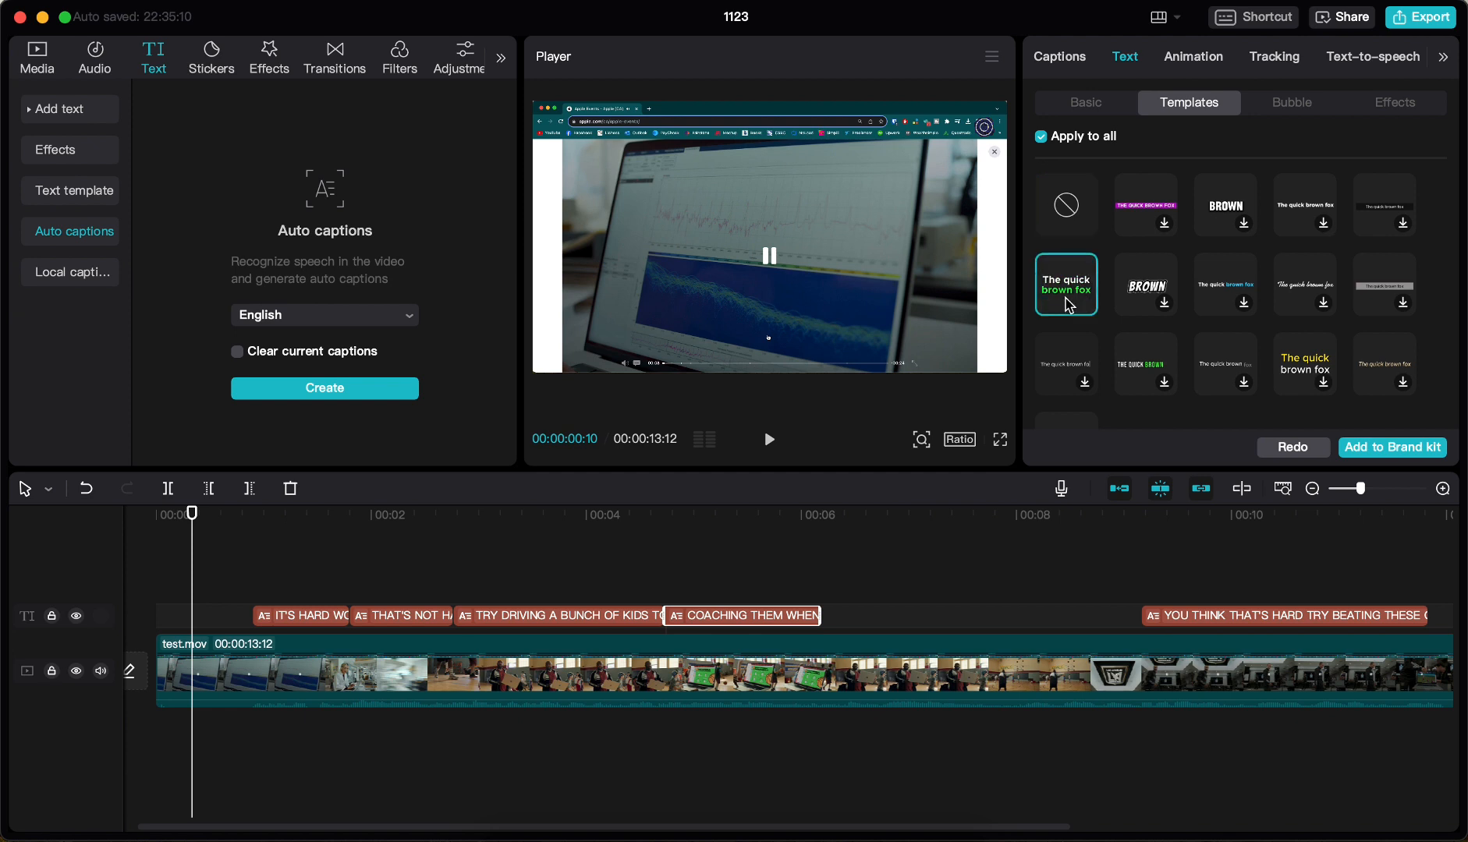
Try to add the caption style to the Brand kit without signing in, and view the available bubble styles for the captions
left_click(1379, 455)
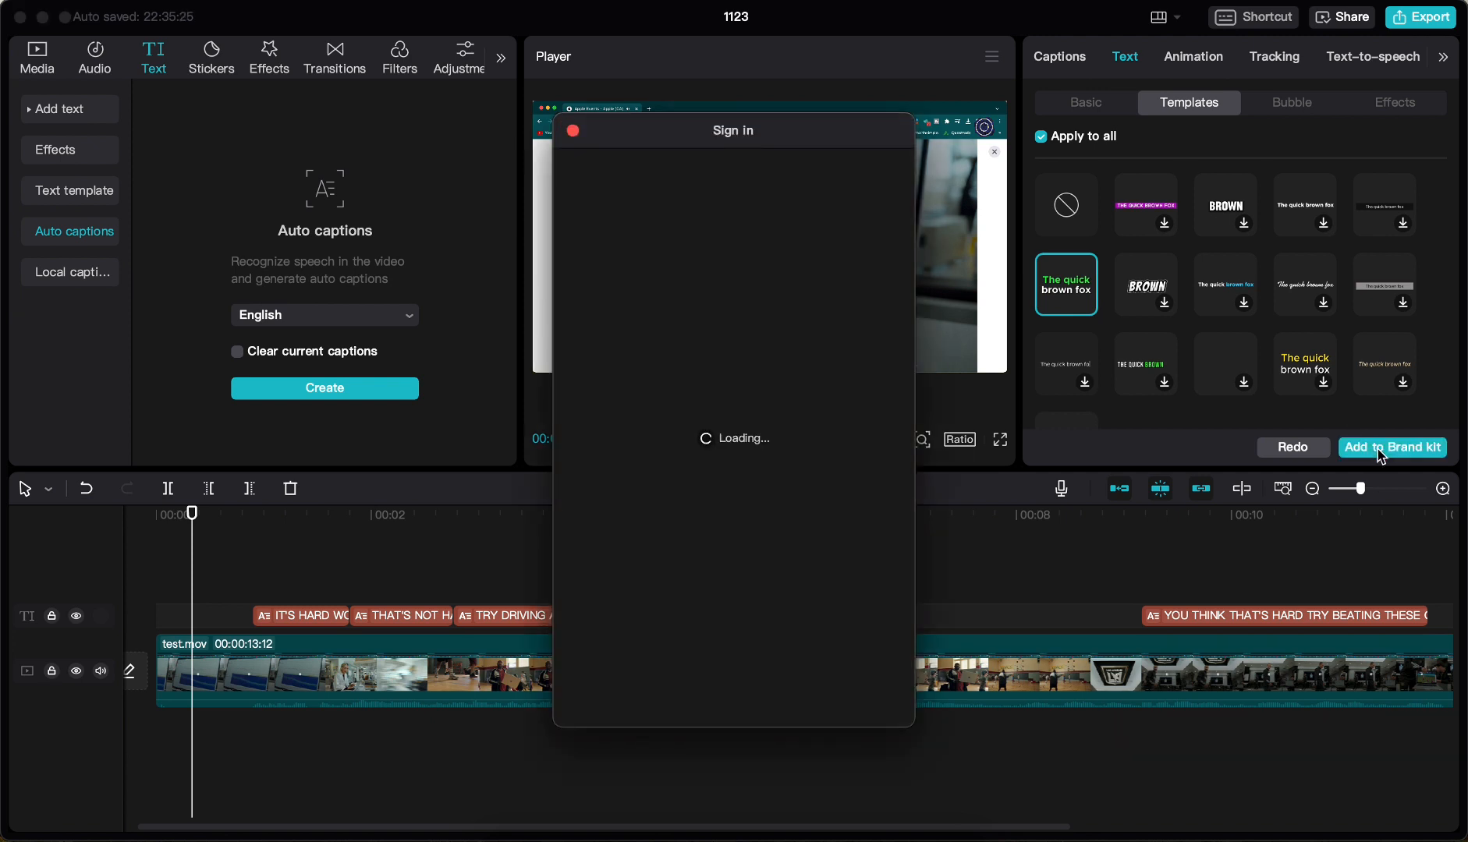
left_click(574, 131)
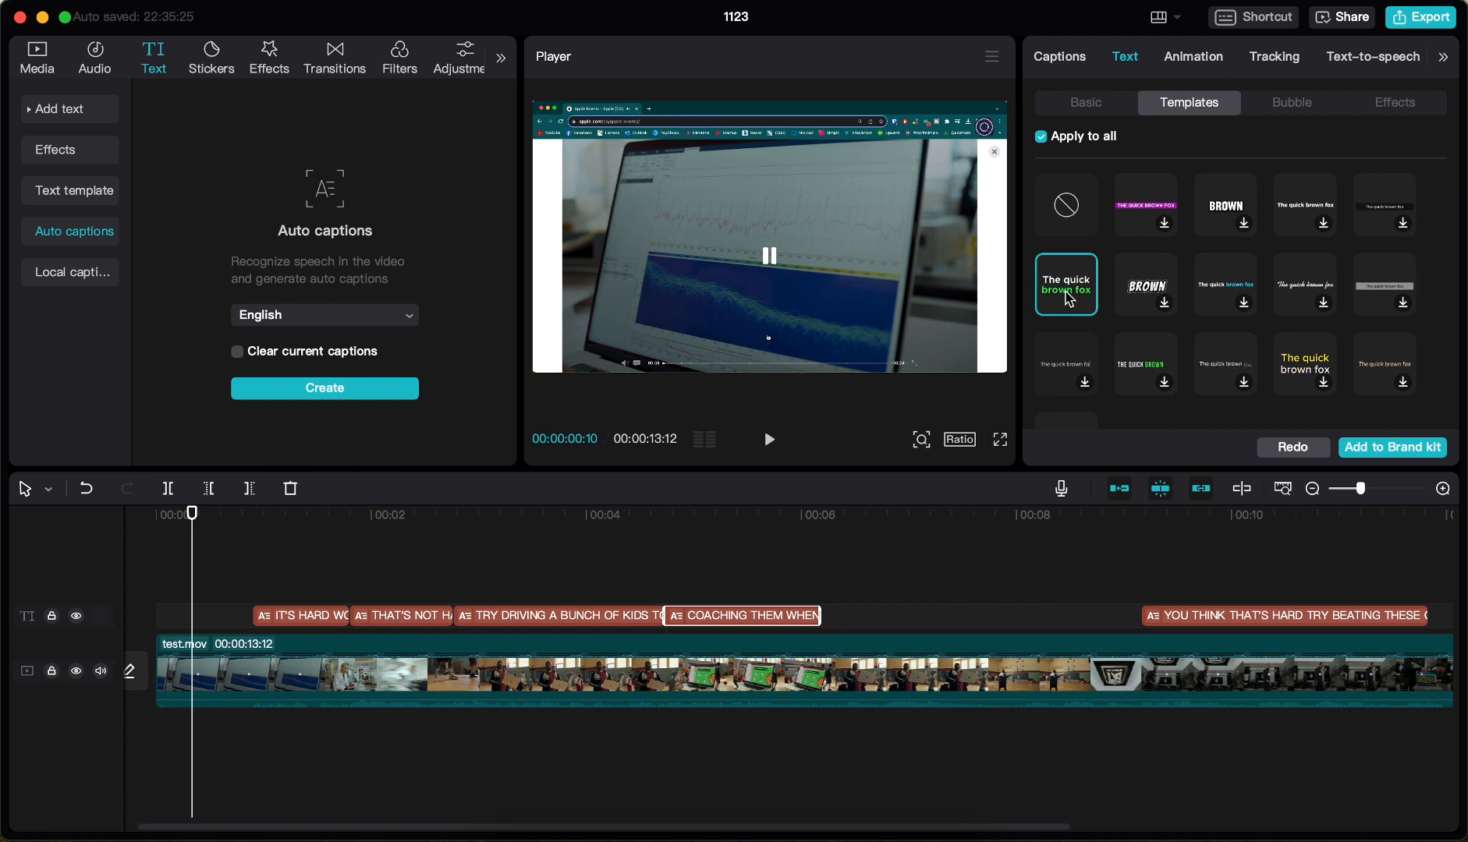
left_click(1293, 105)
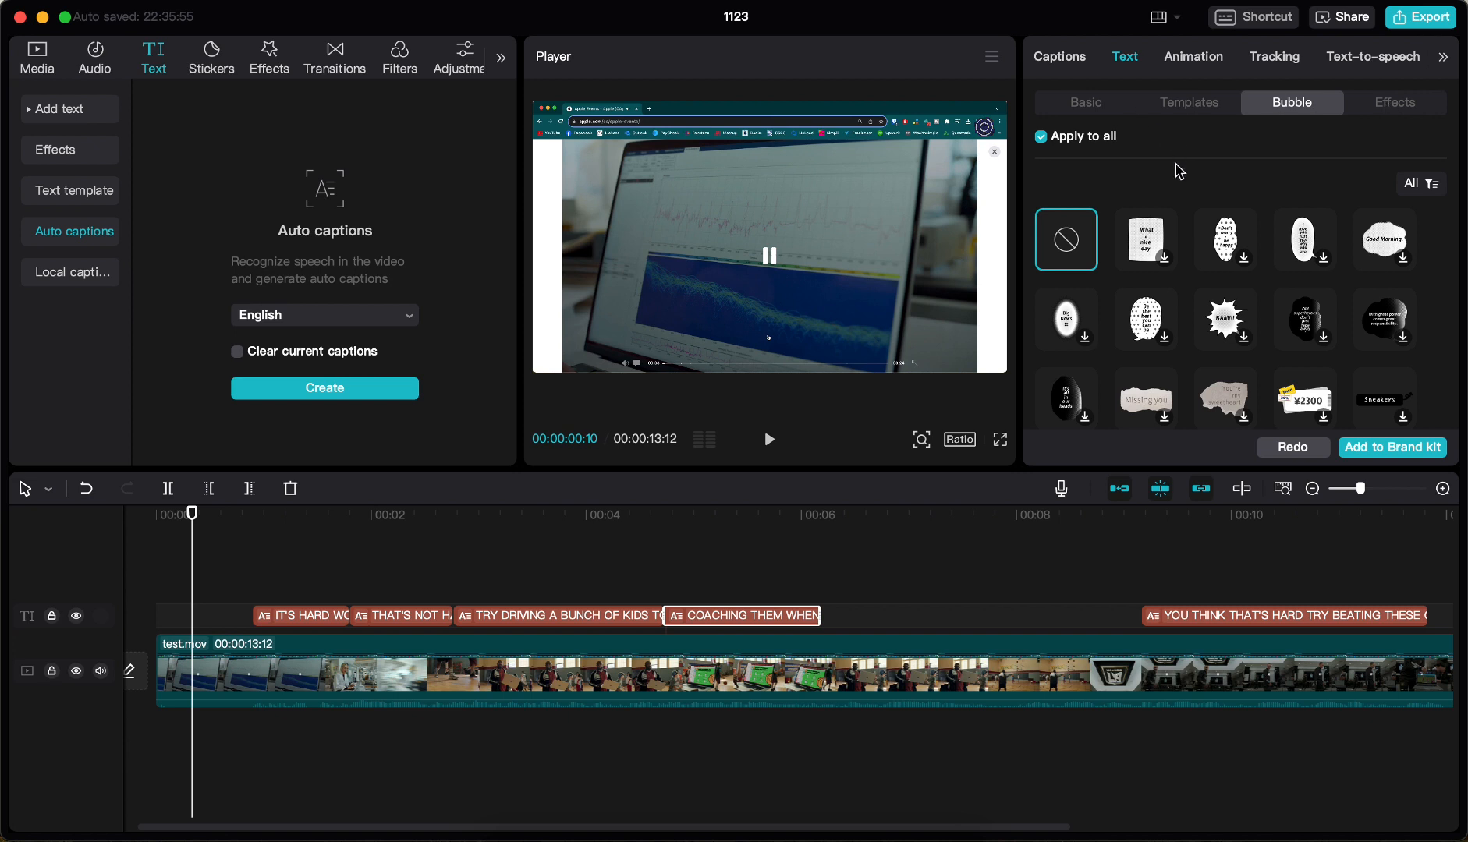
Open the export settings for the video and examine the available resolutions, codecs, file formats and frame rates
left_click(1415, 17)
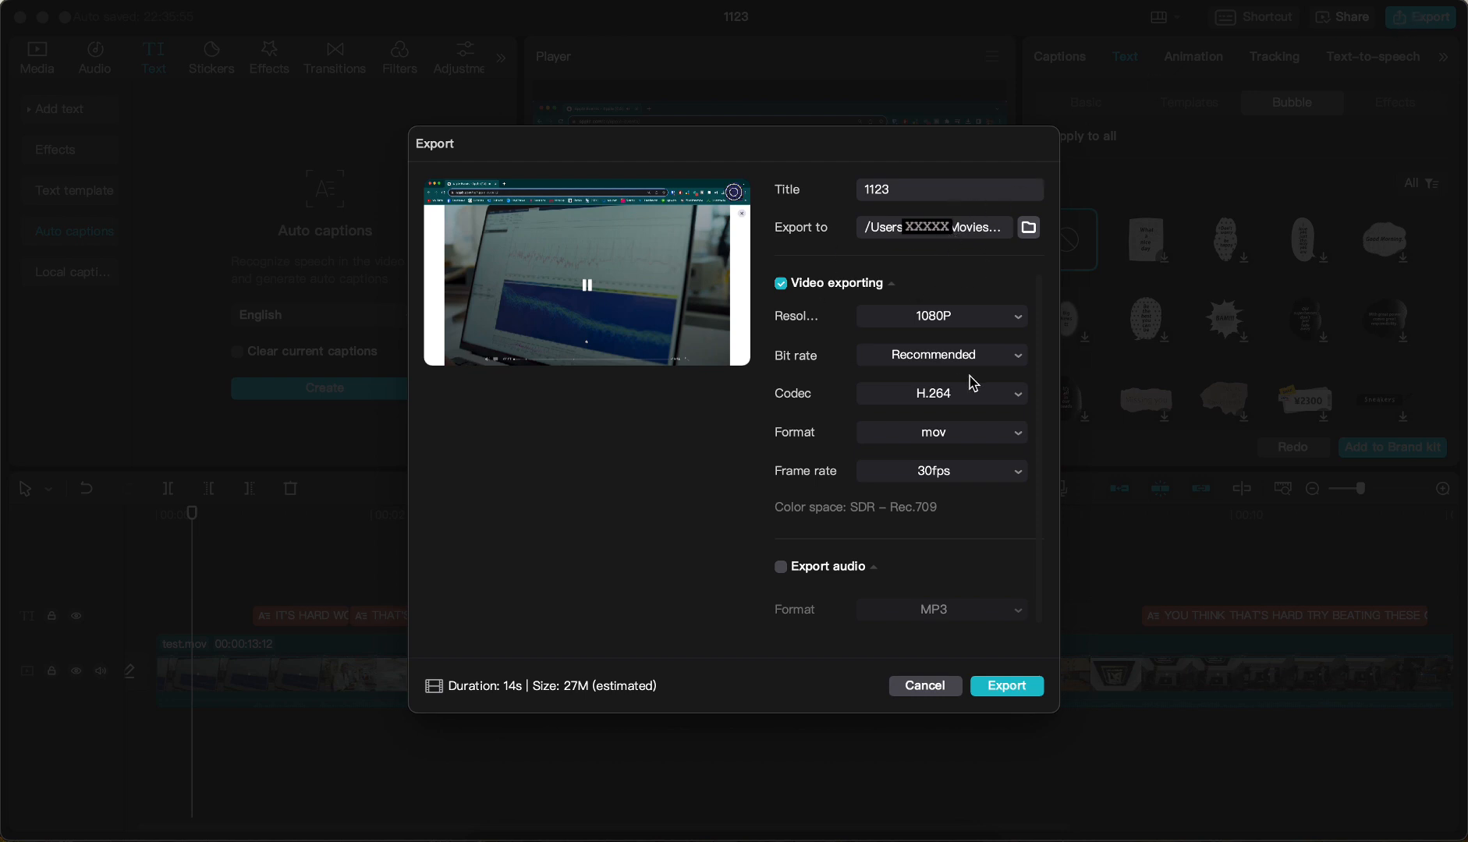
left_click(935, 329)
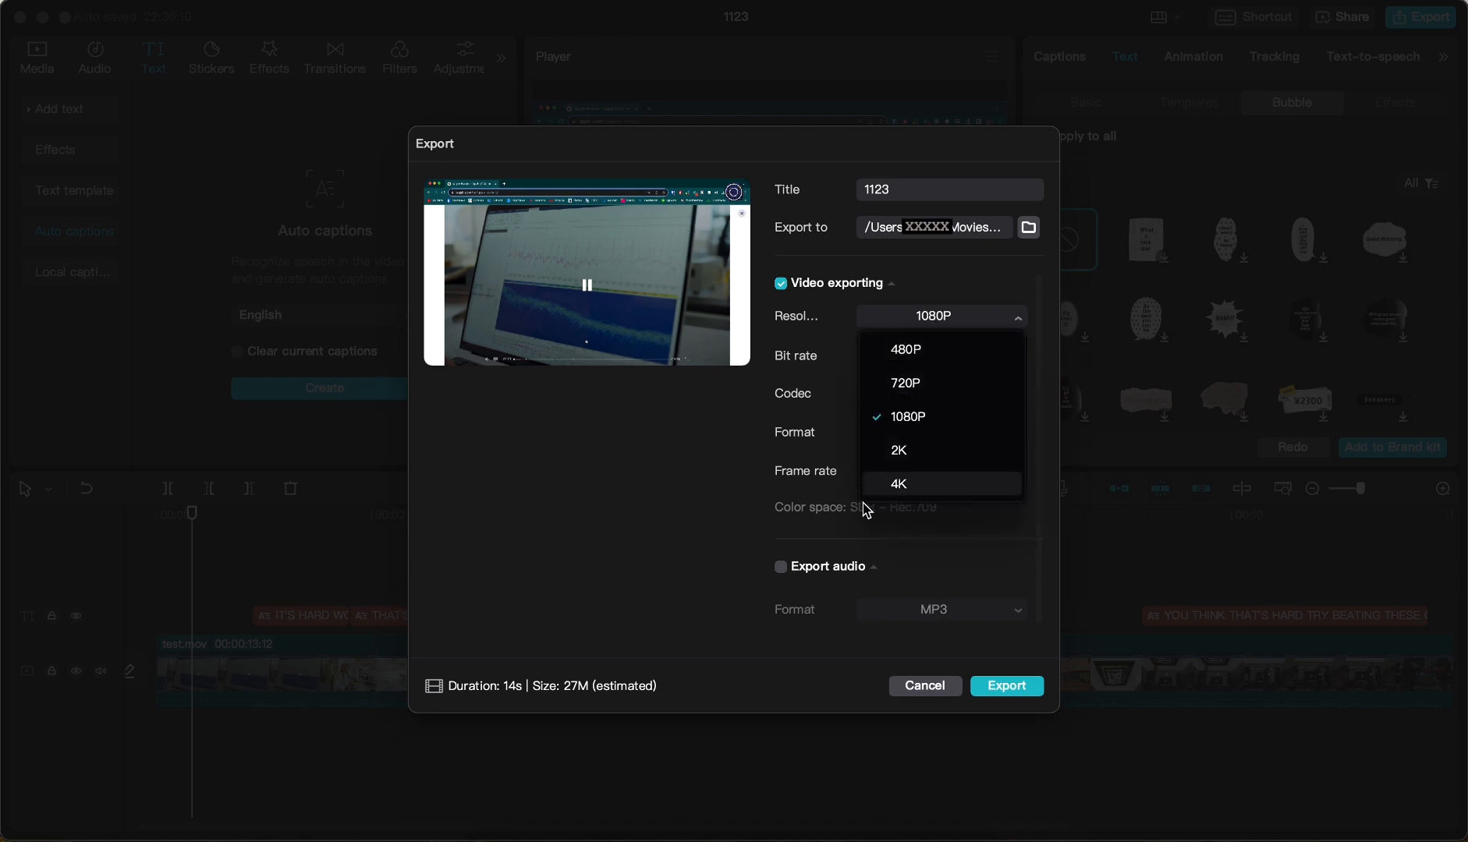
left_click(660, 493)
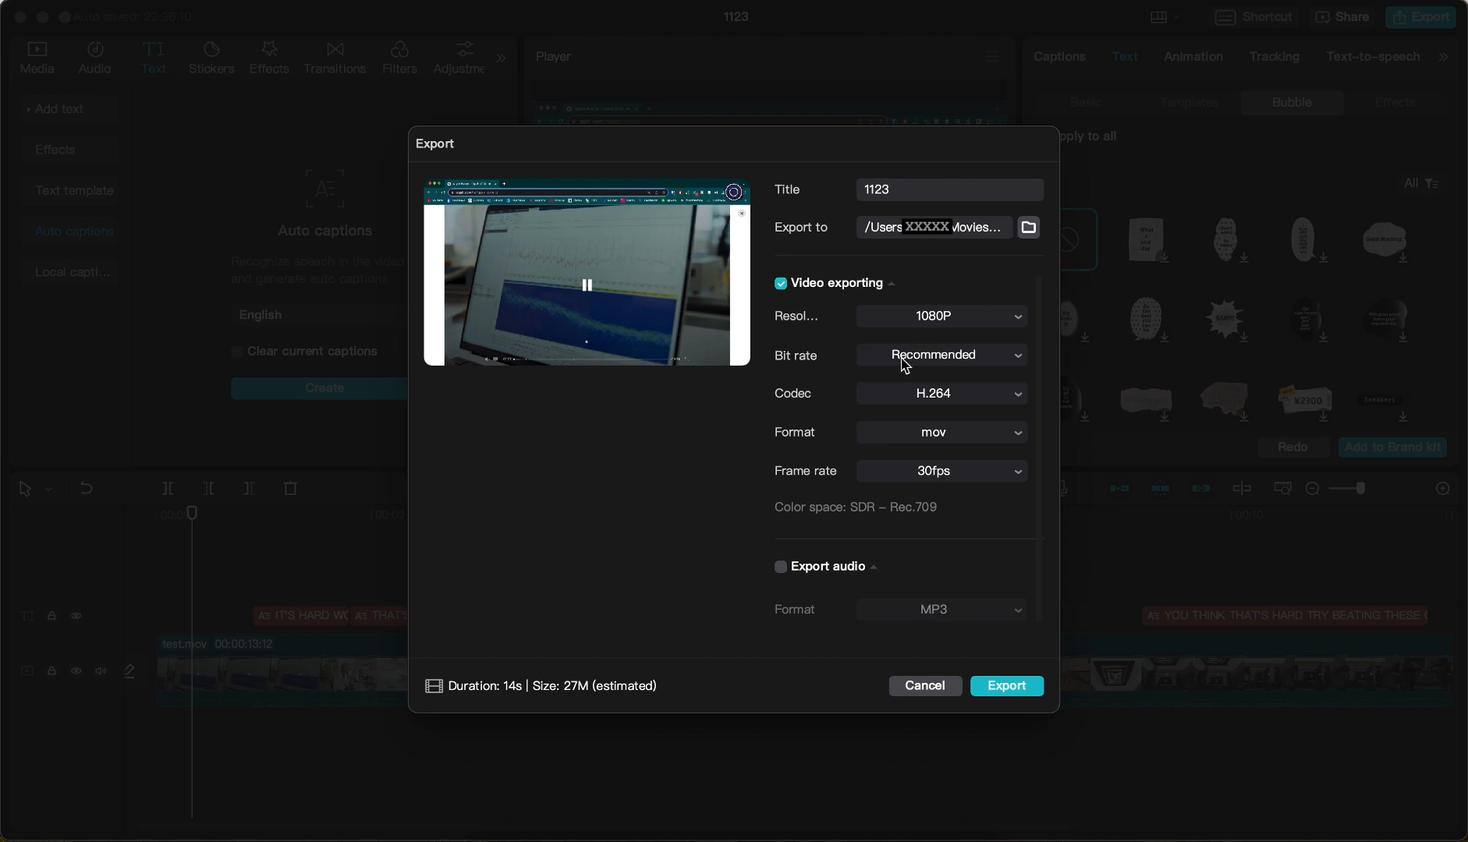
left_click(944, 398)
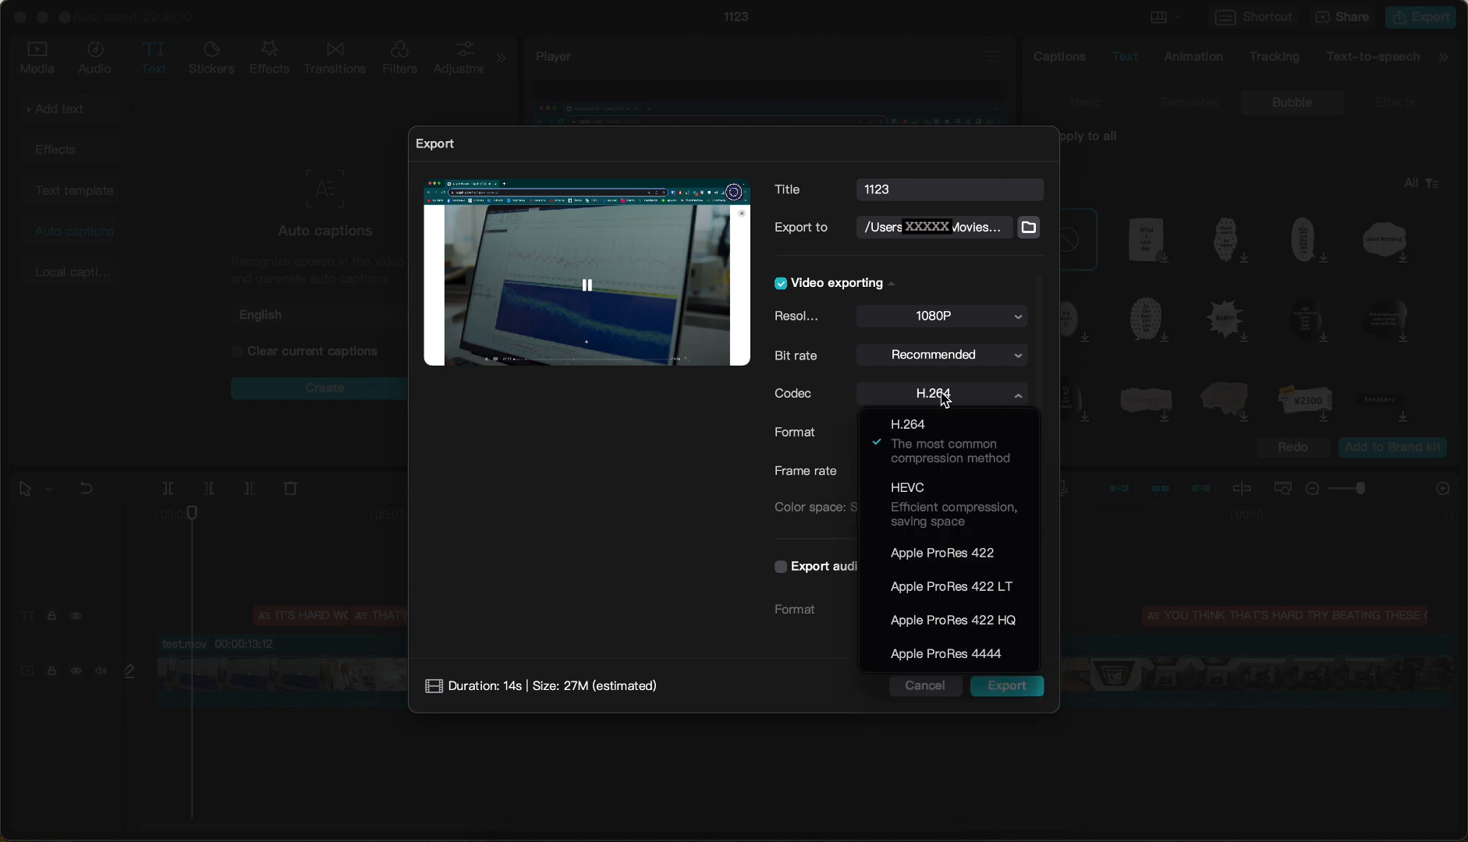
left_click(698, 481)
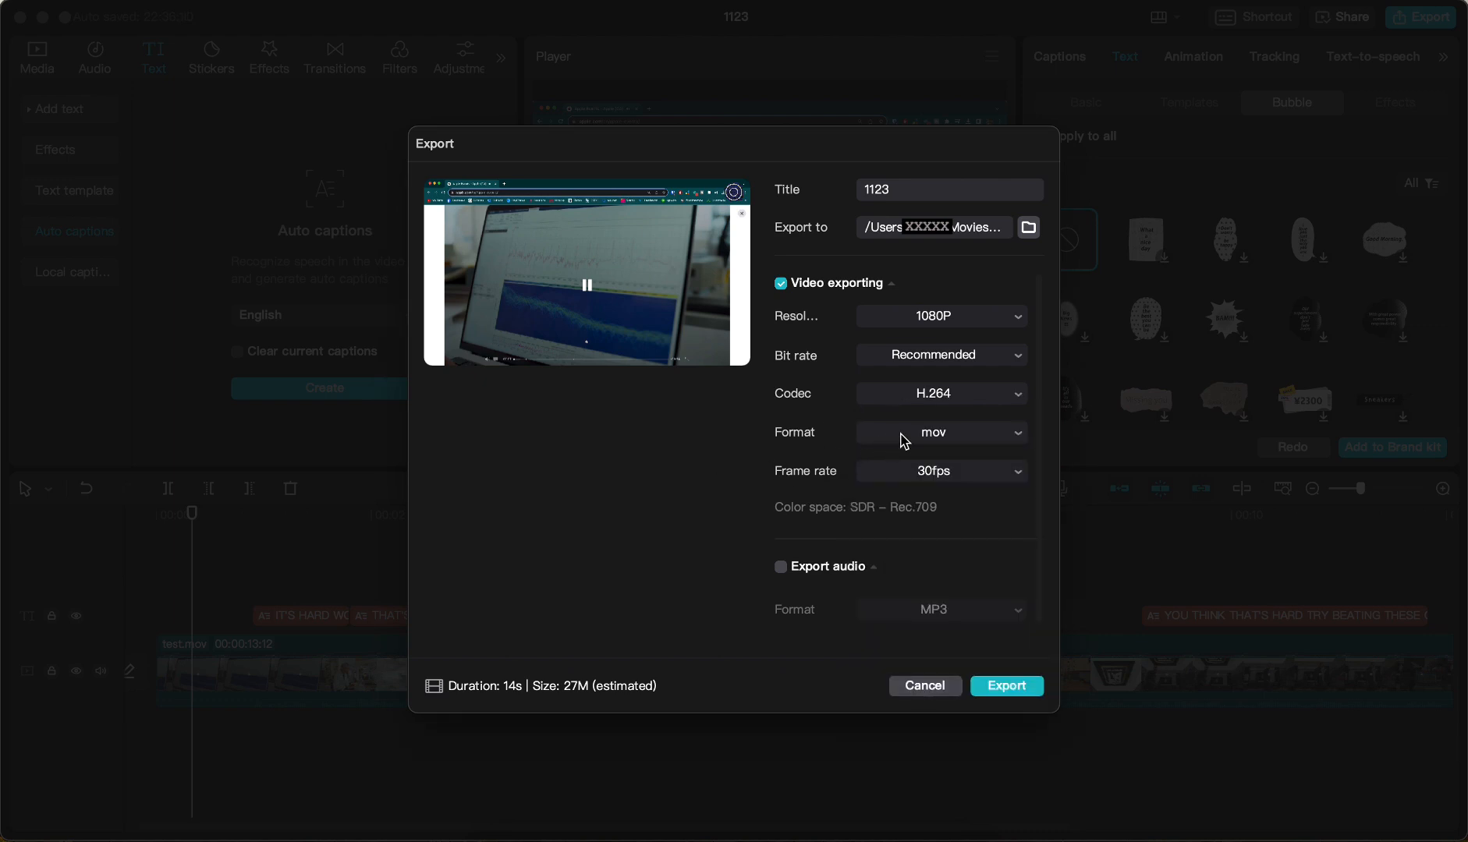
left_click(958, 437)
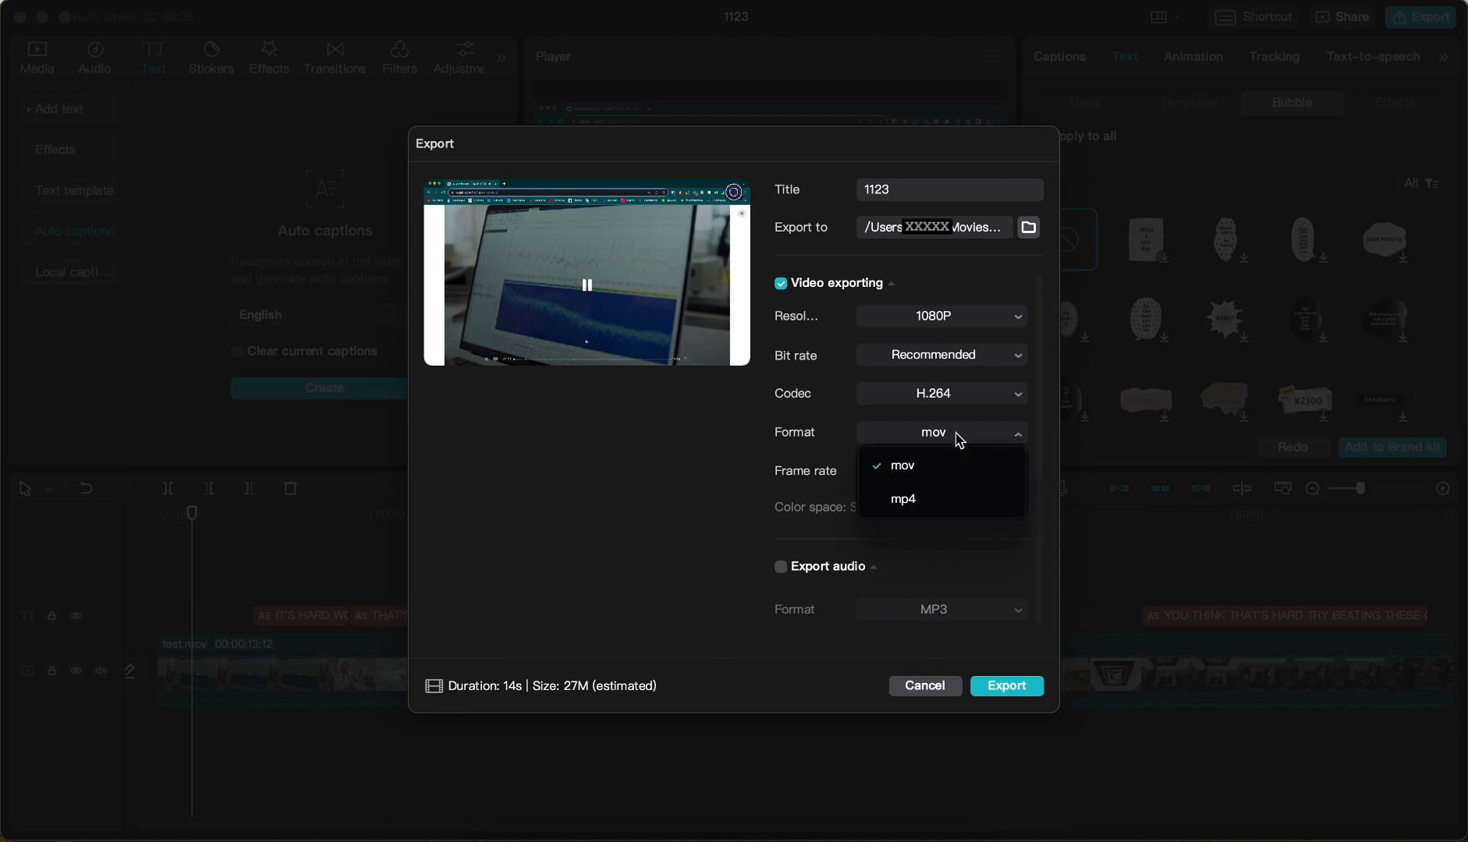
left_click(653, 487)
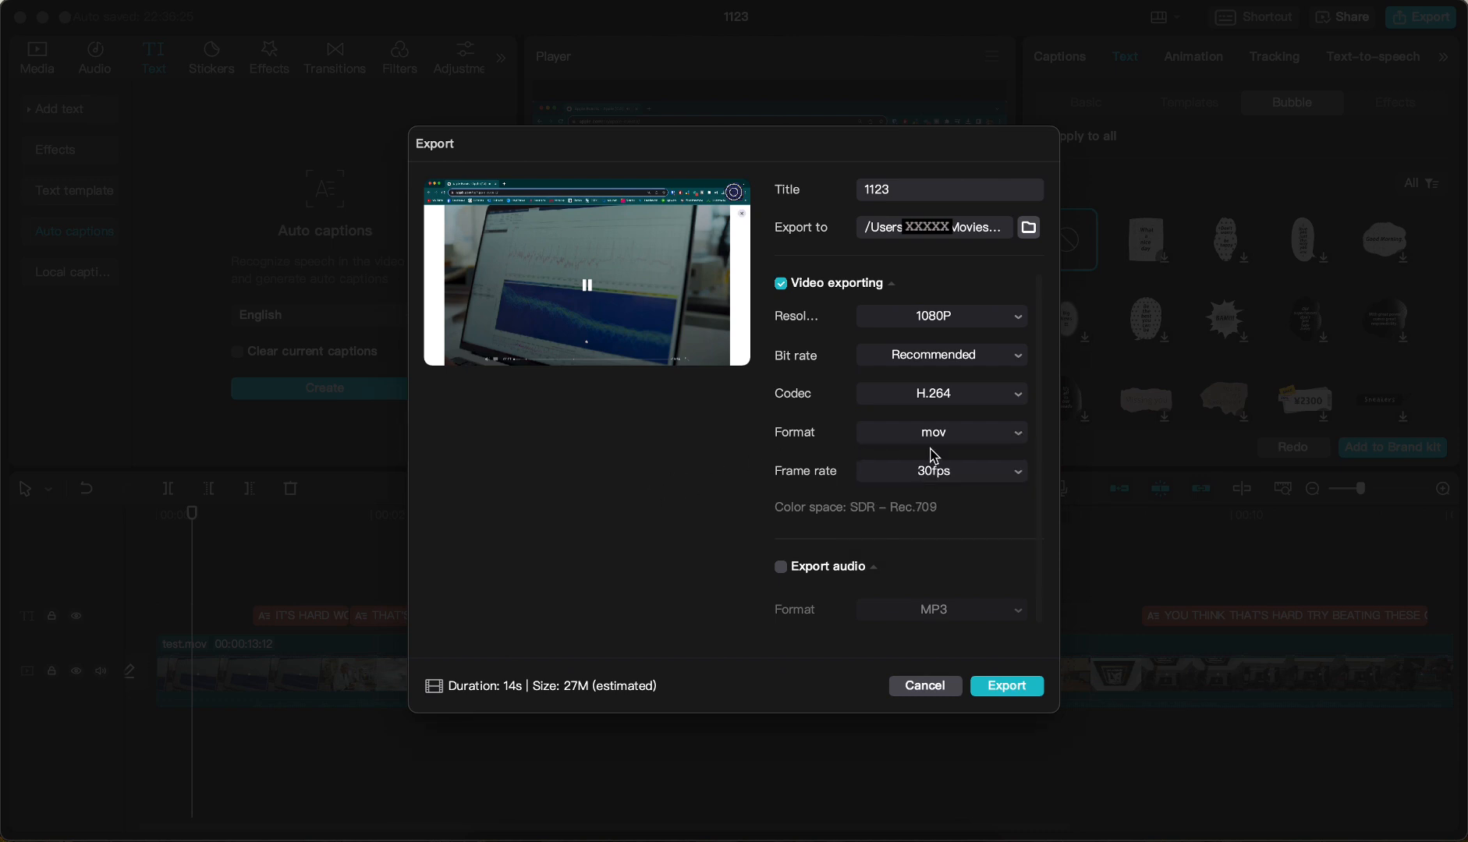
left_click(989, 472)
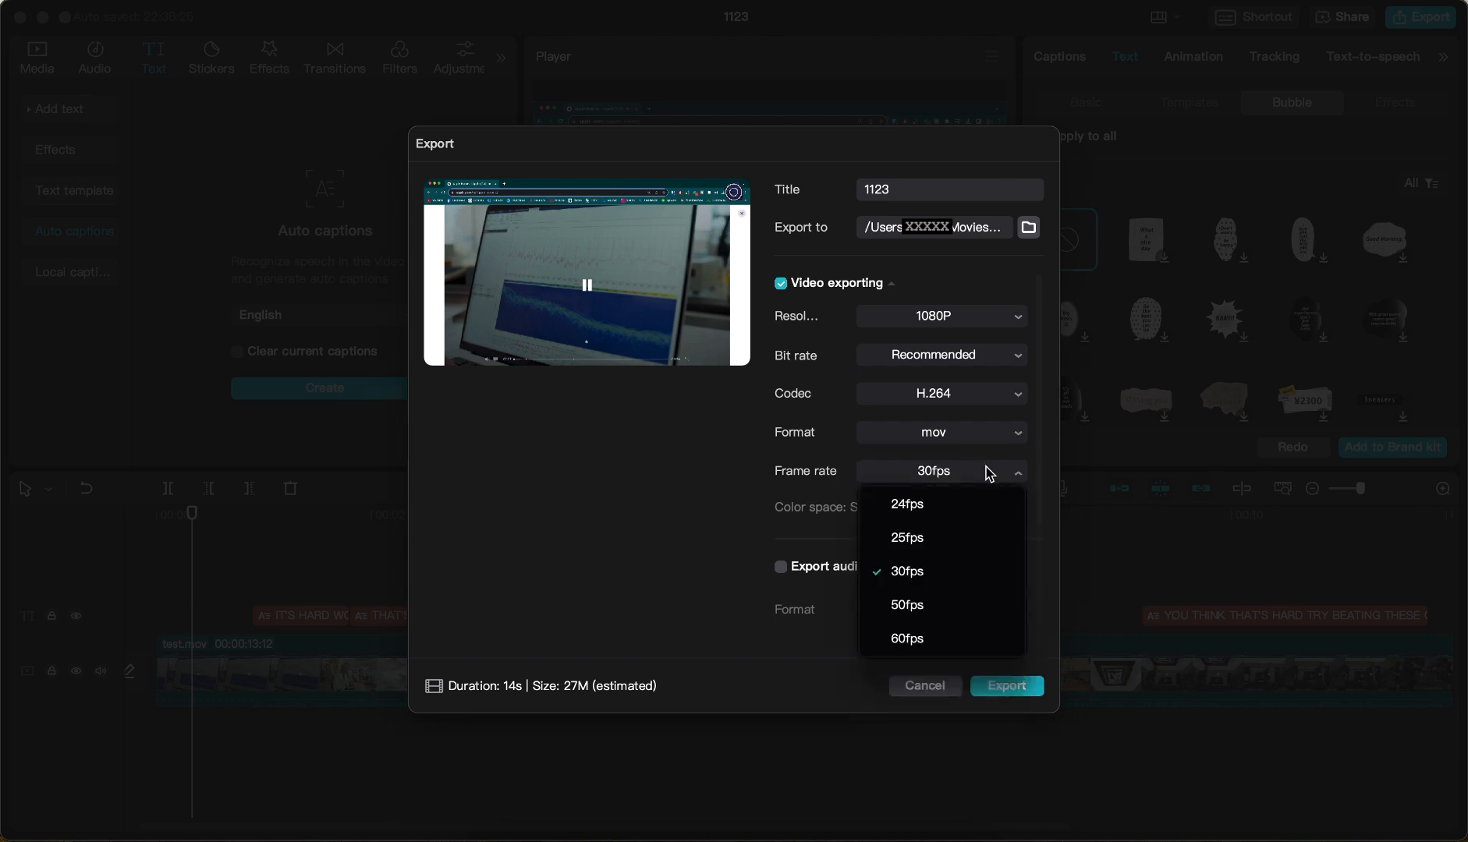
left_click(682, 517)
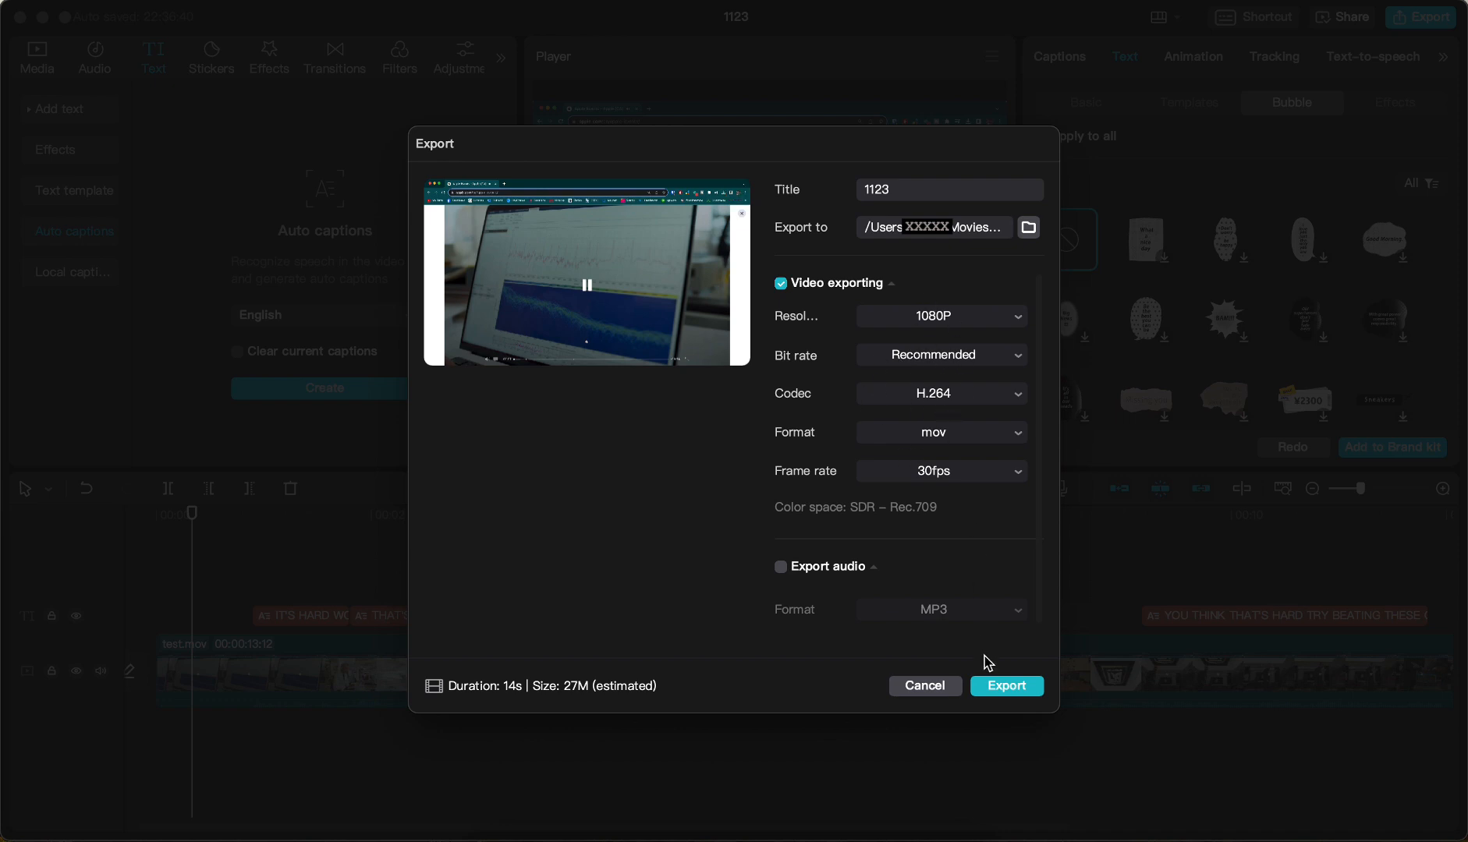
Export the video at 1080P, H.264, mov and 30fps, and open the exported 1123.mov from its folder
left_click(998, 687)
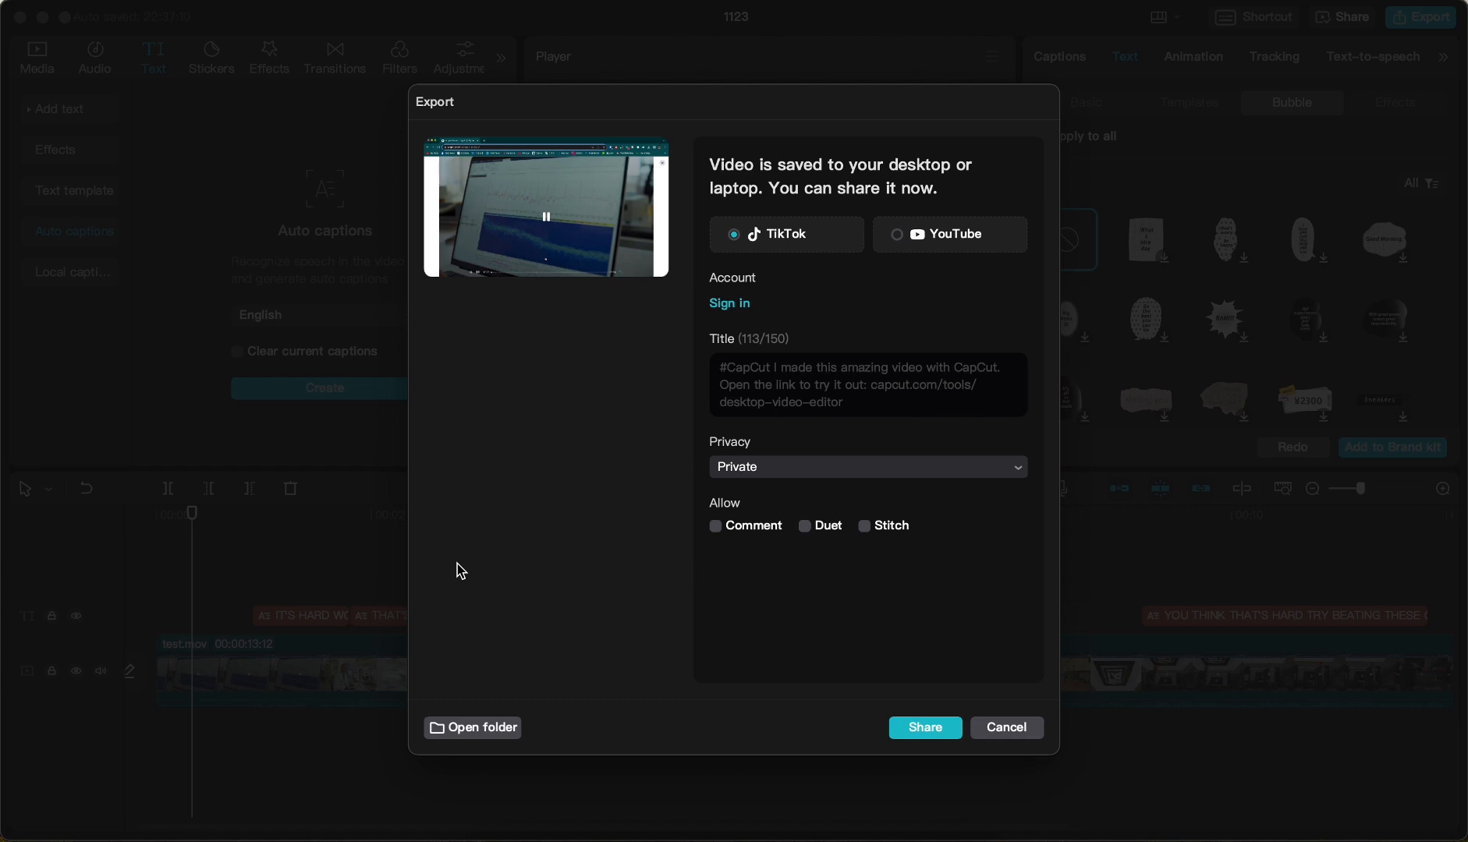
left_click(469, 733)
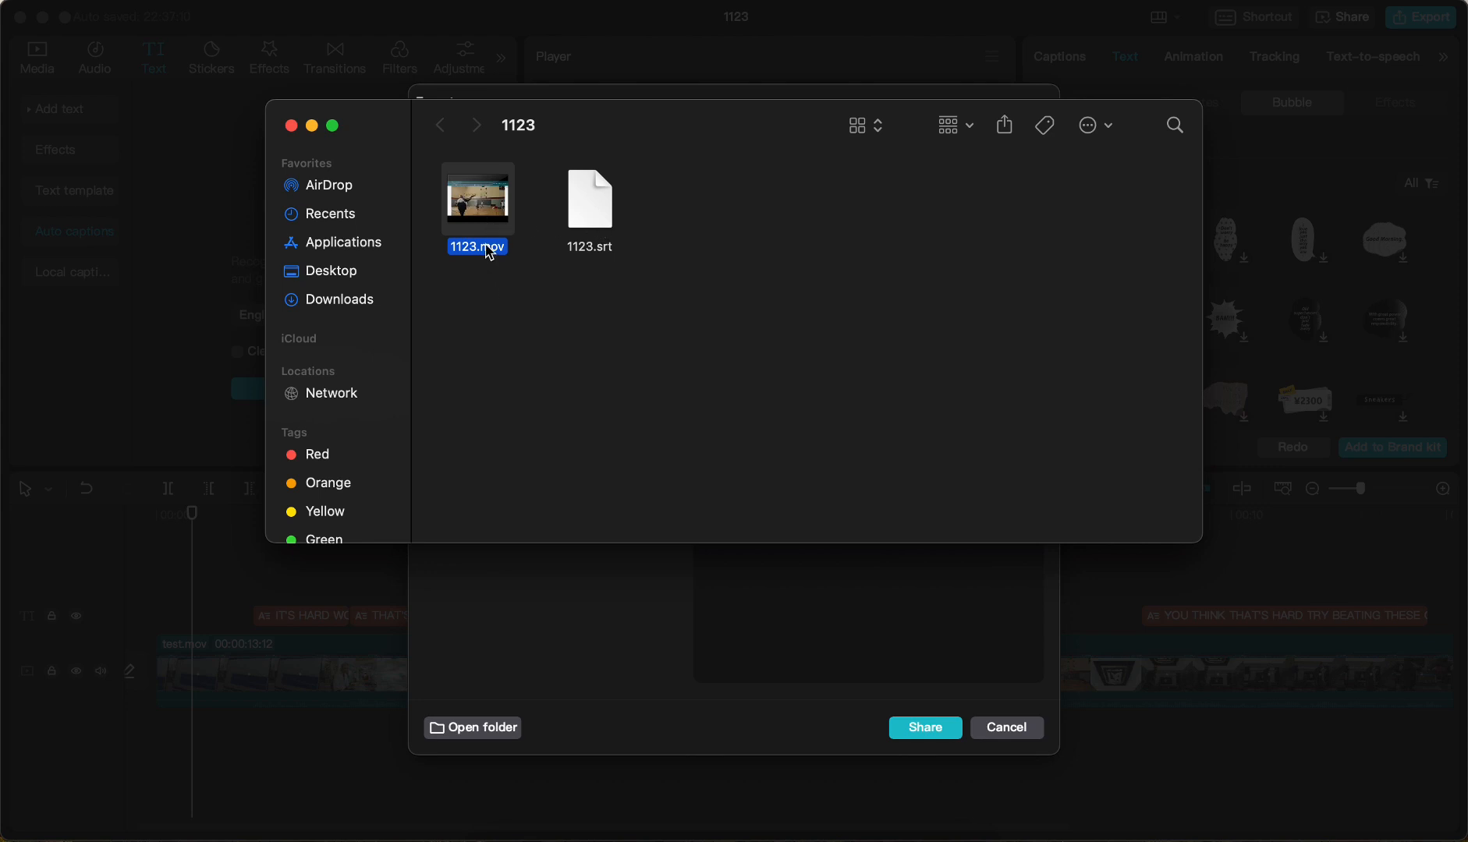
mouse_move(481, 213)
double_click(493, 215)
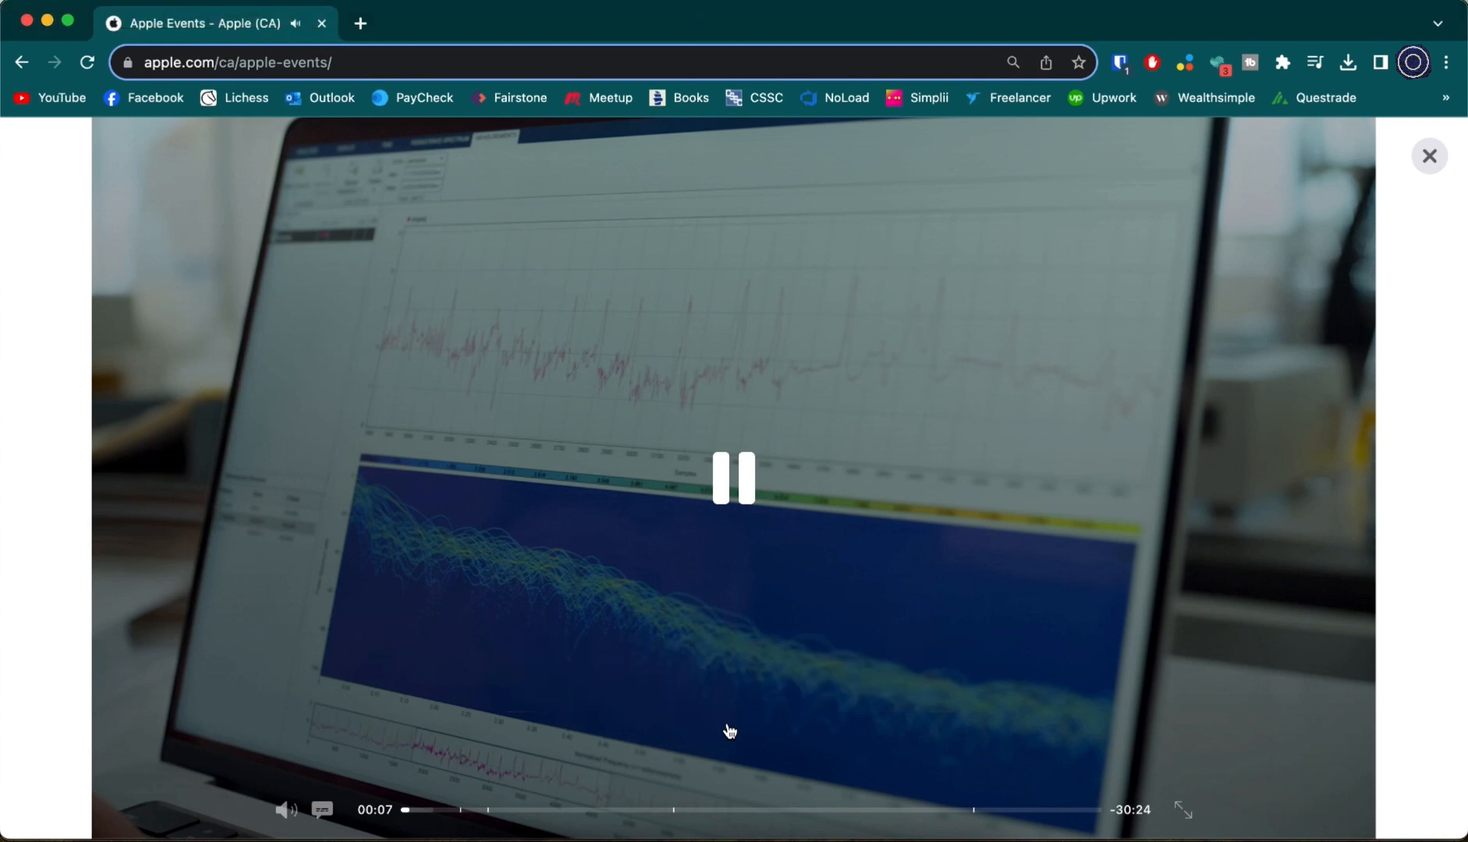
Play the exported 1123.mov with the volume raised to check the styled captions
mouse_move(542, 348)
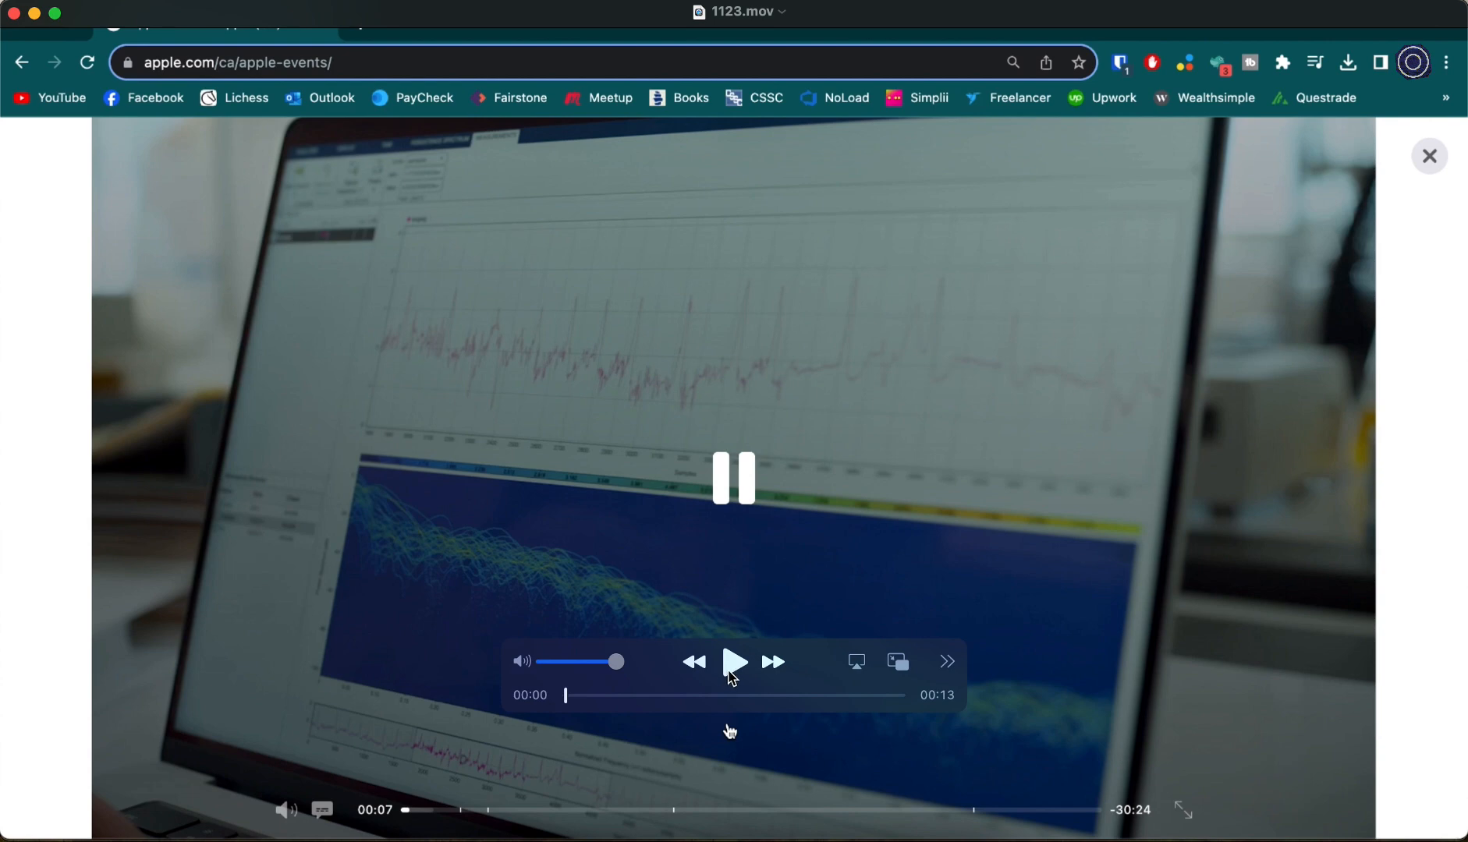
left_click(733, 672)
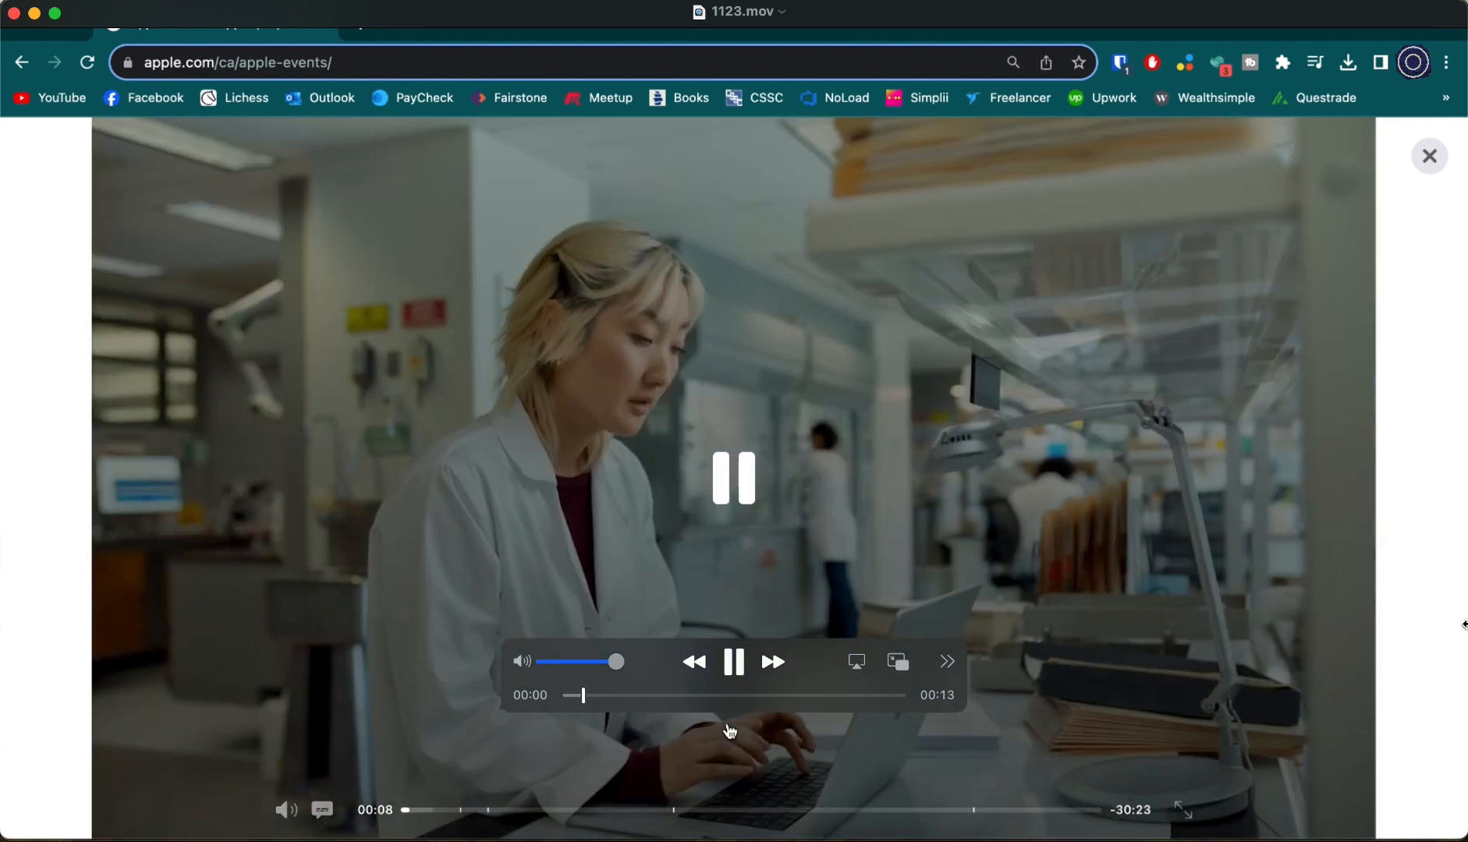
key("XF86AudioRaiseVolume")
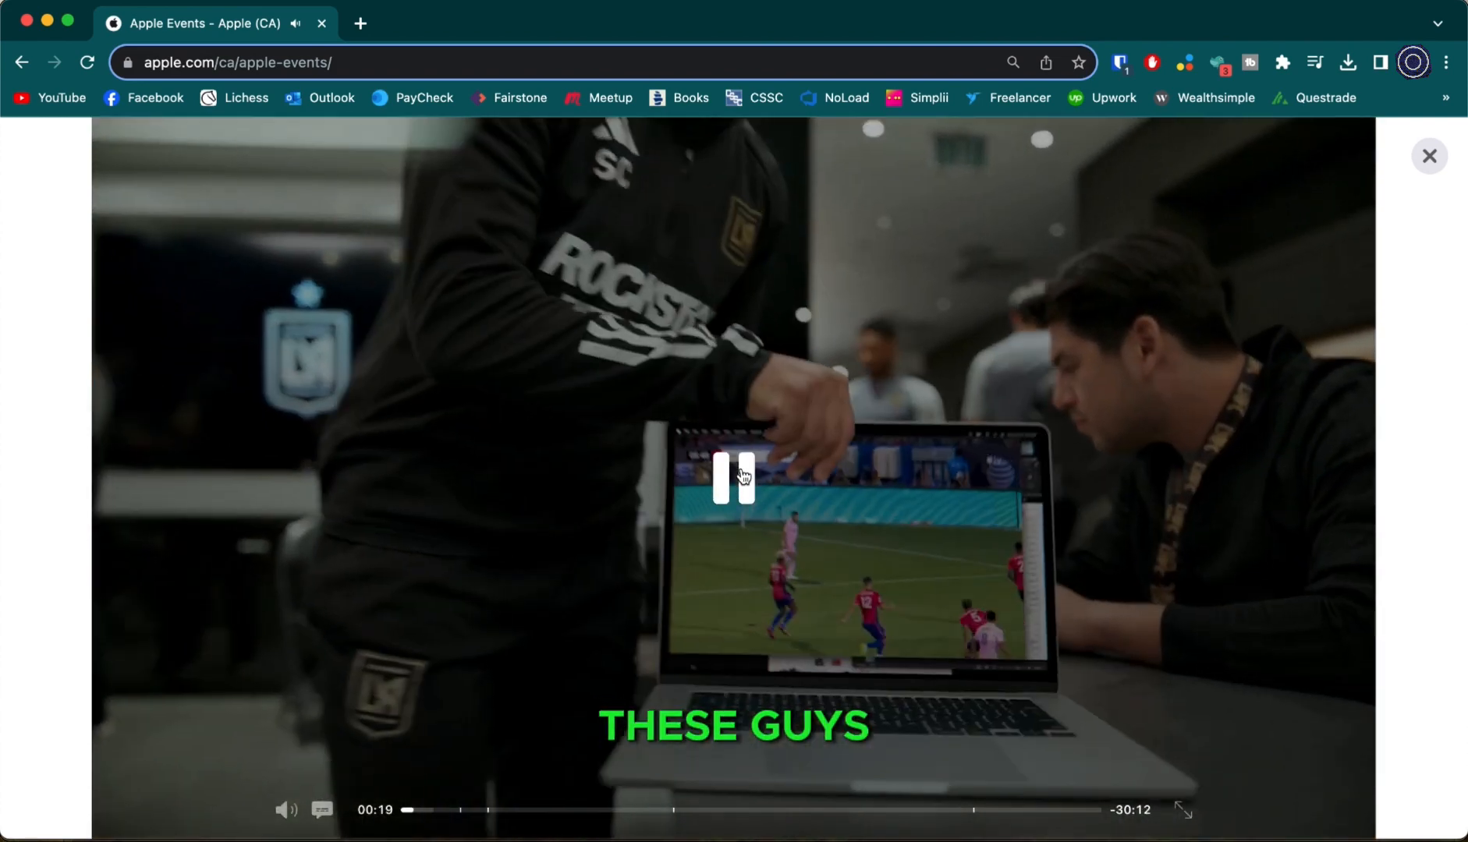
left_click(733, 478)
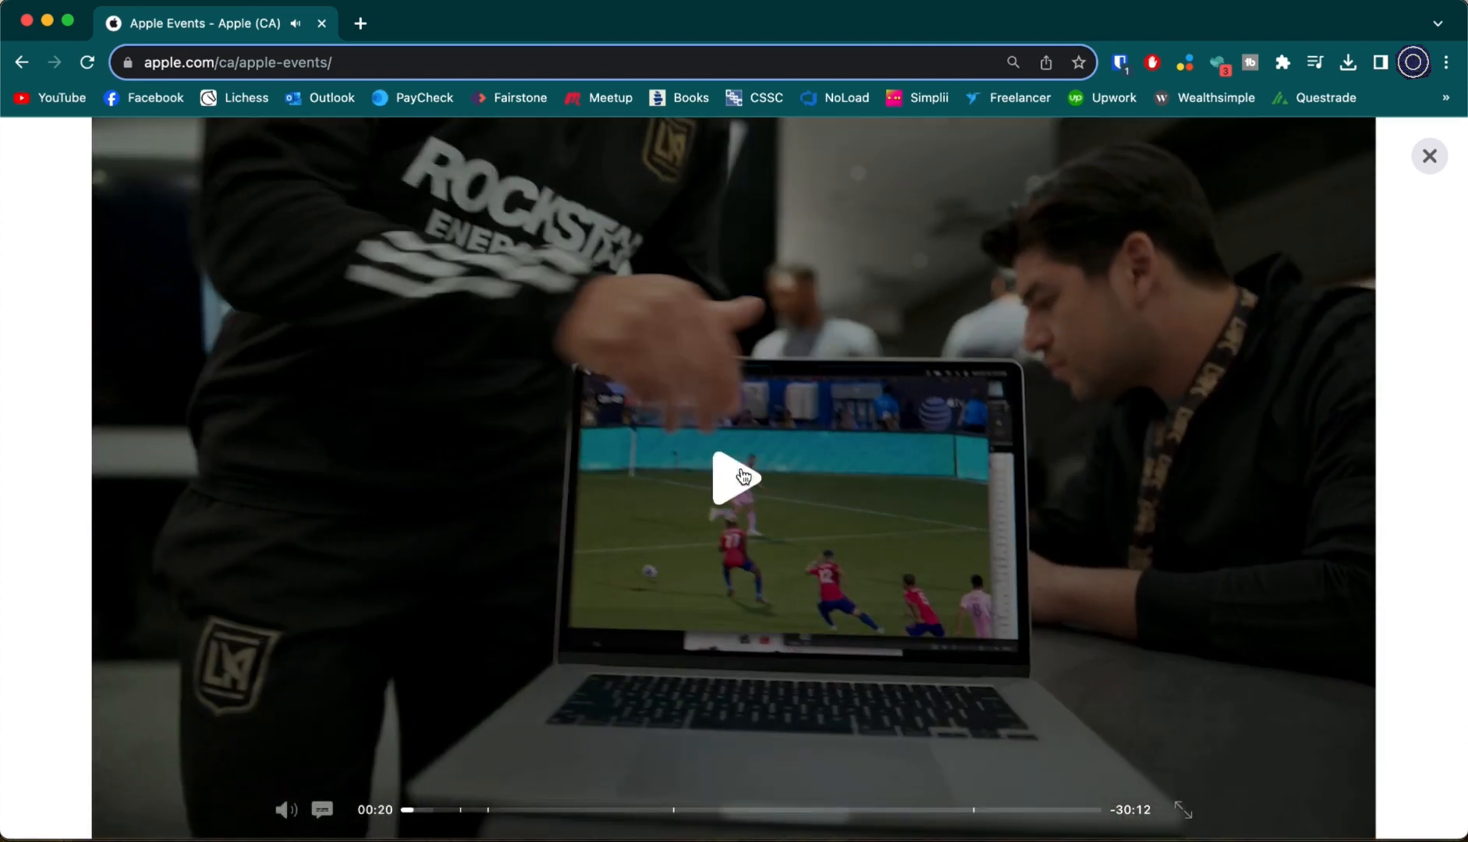